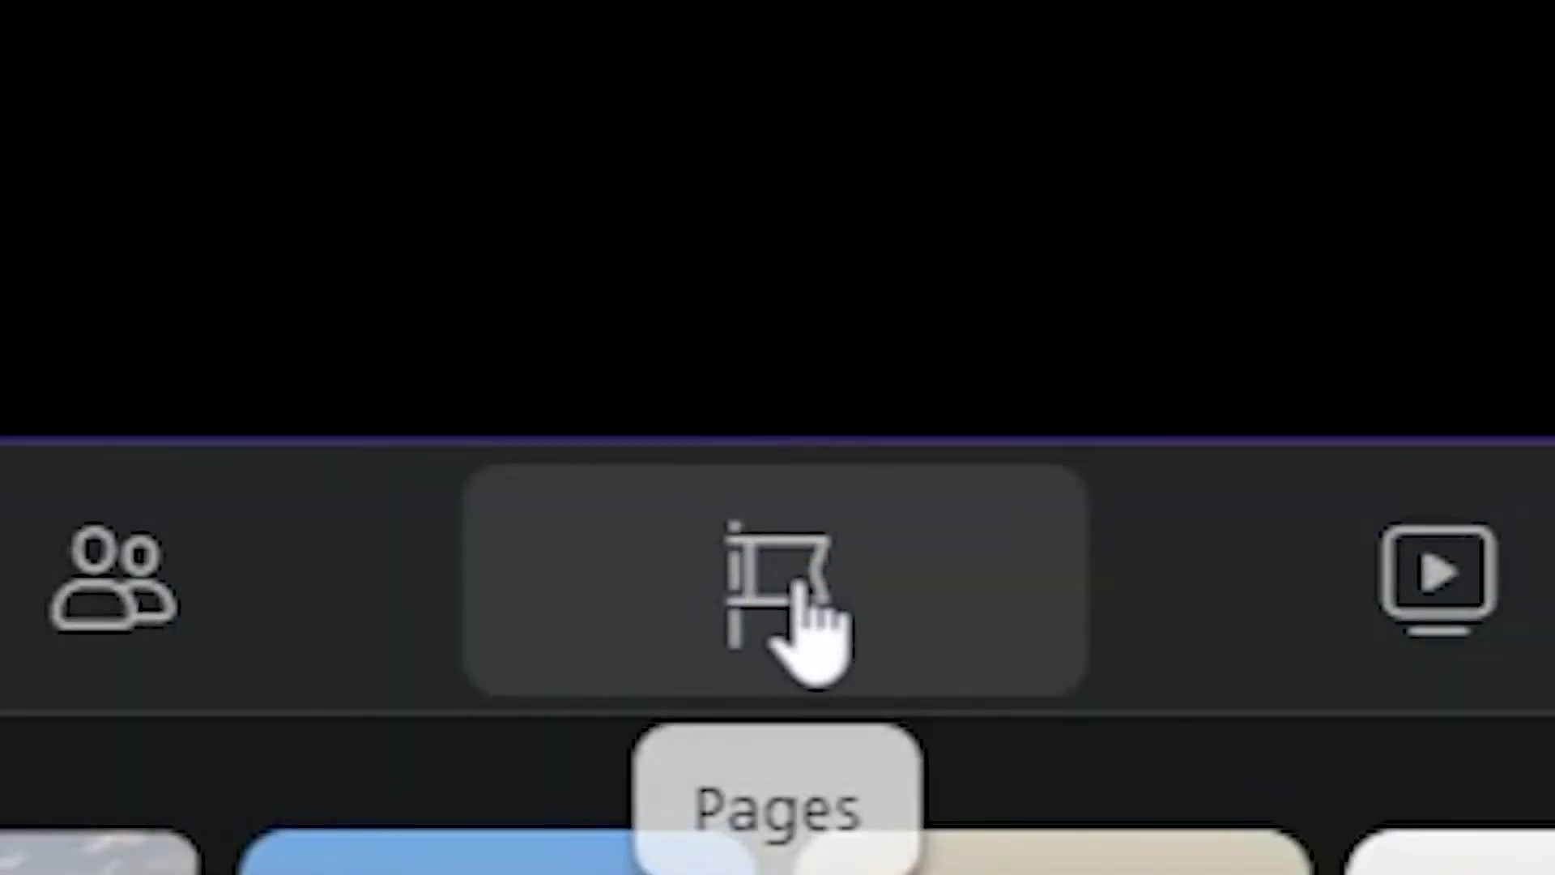
Create a new post with the text "Hello world! This is", the author's first name and "from UPD!".
click(784, 595)
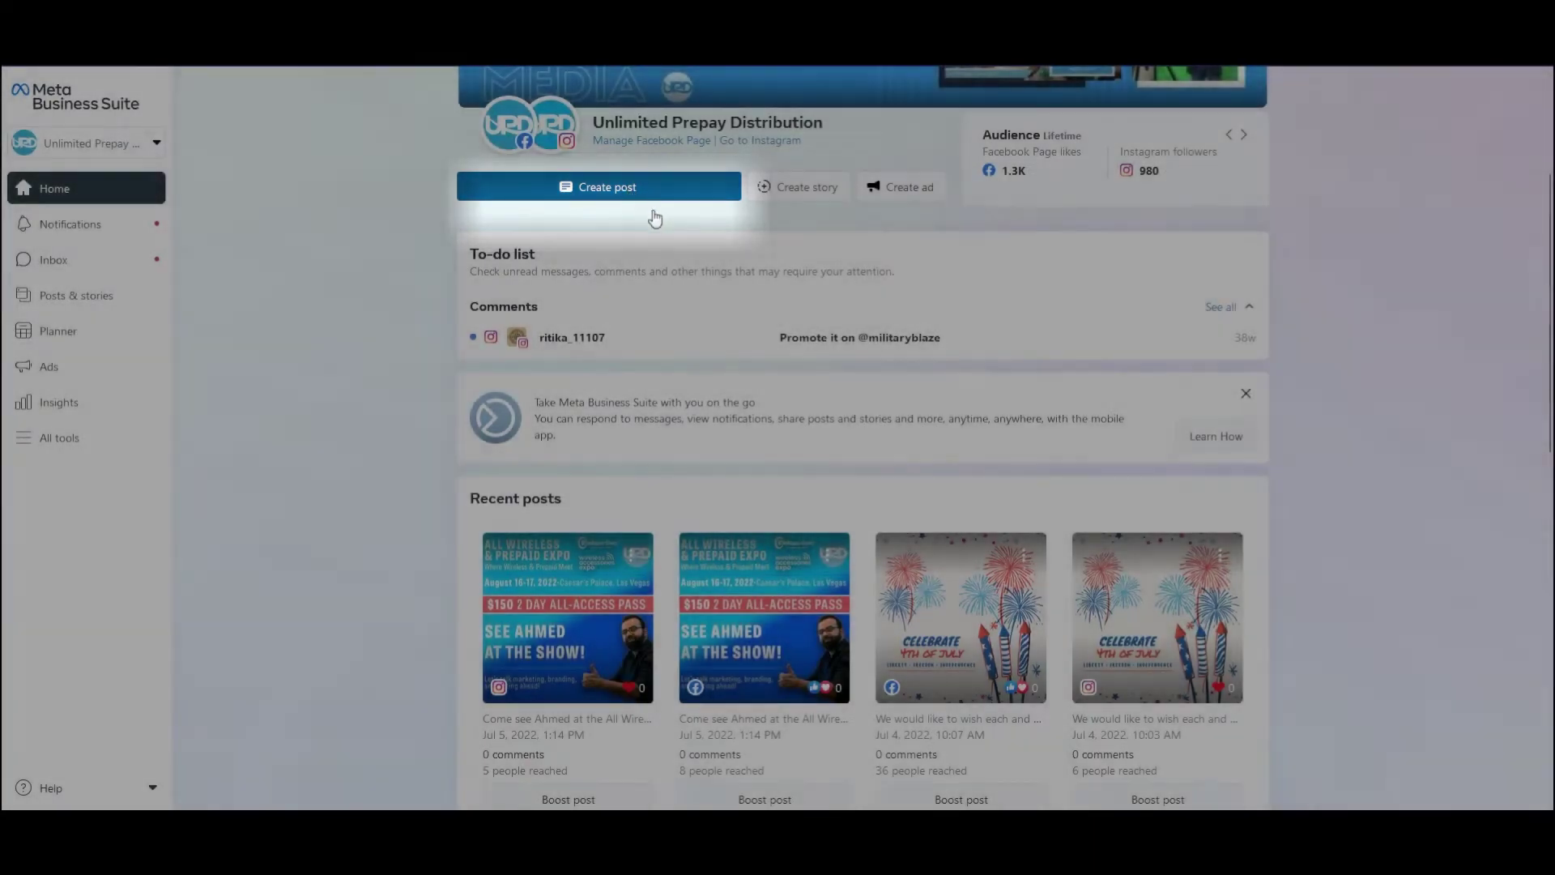
click(627, 189)
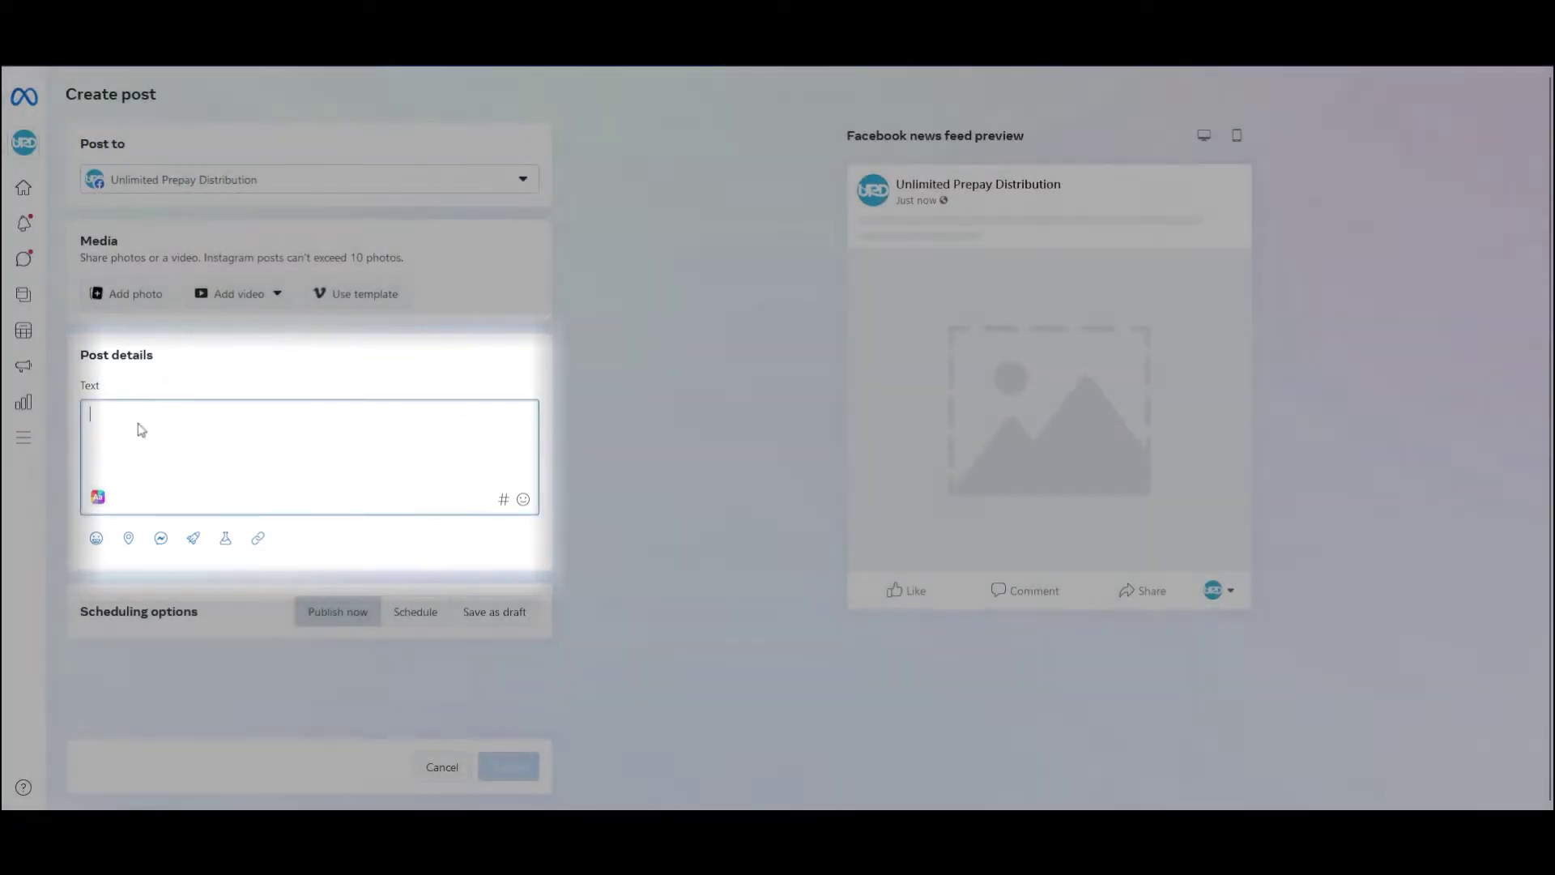
click(131, 419)
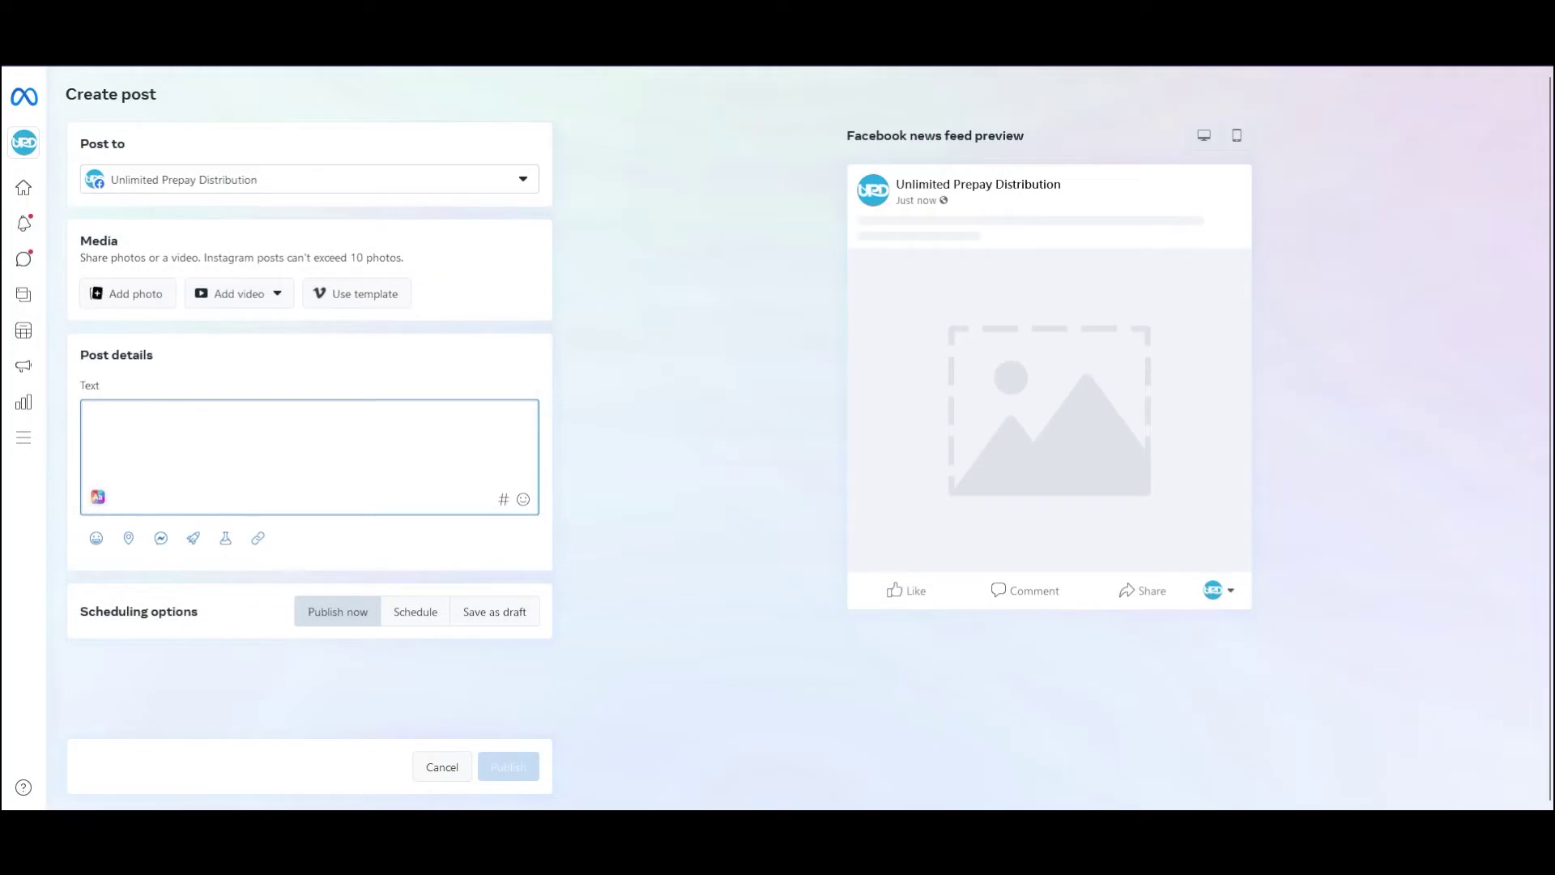
text(Hello world! This is )
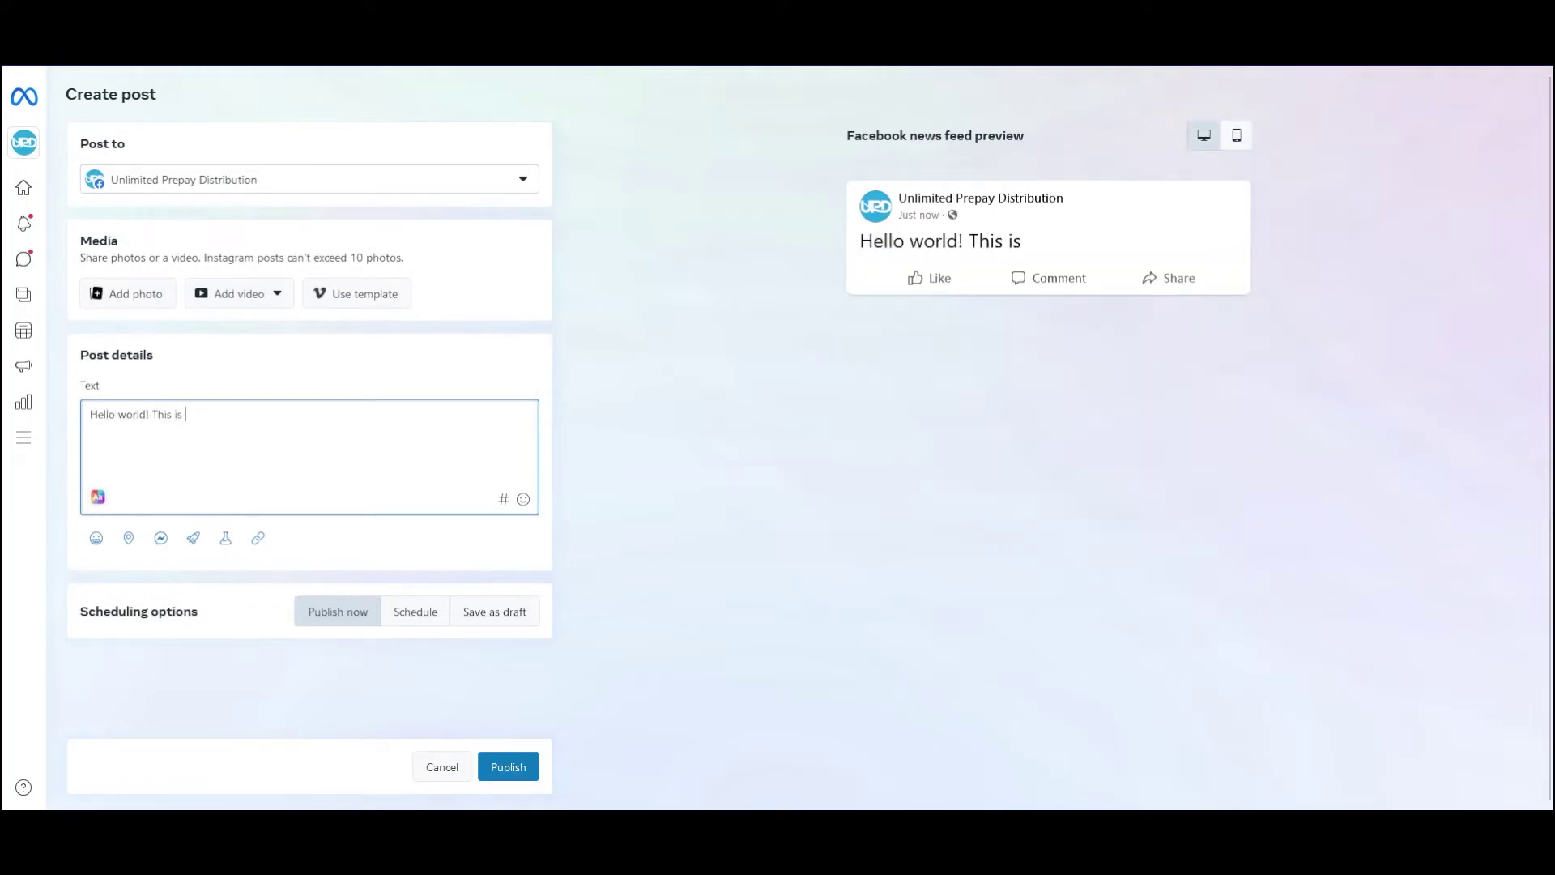
text(Tyler from)
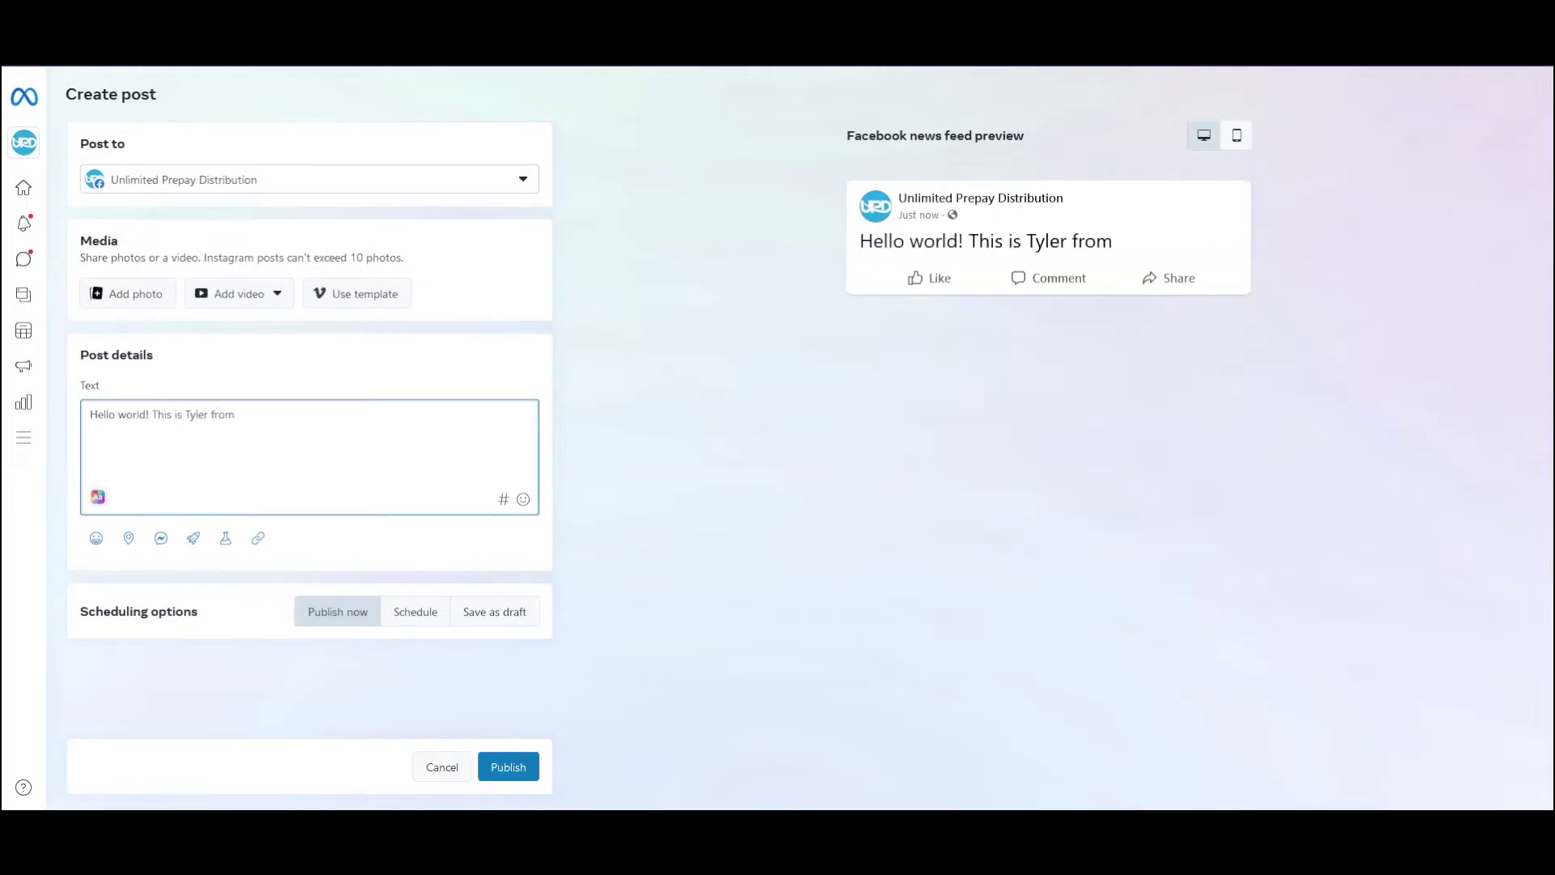
text( UPD!)
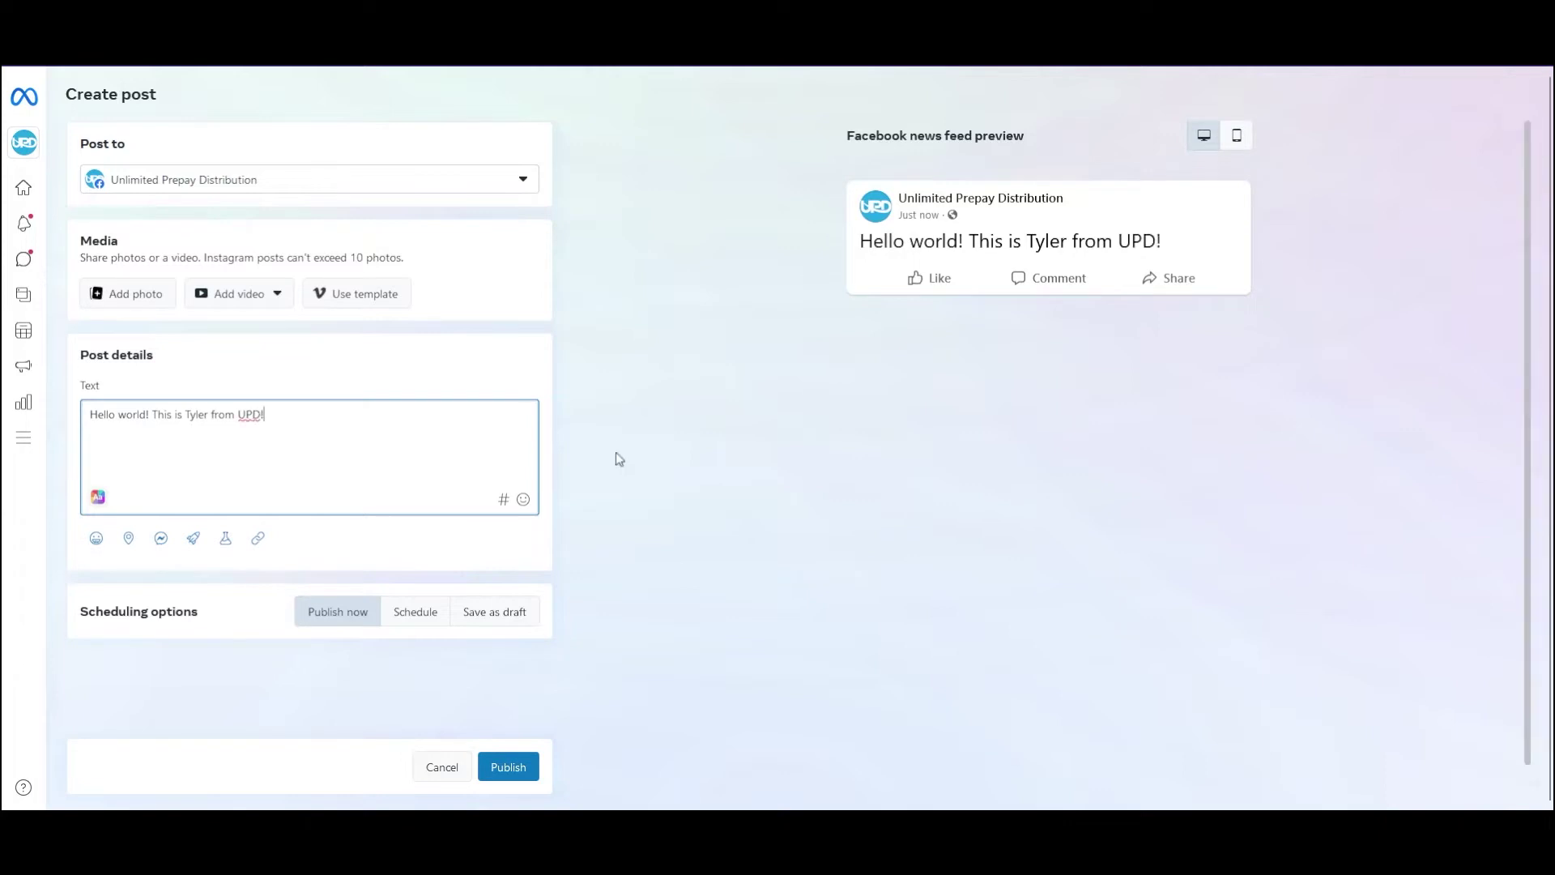
click(523, 499)
click(297, 606)
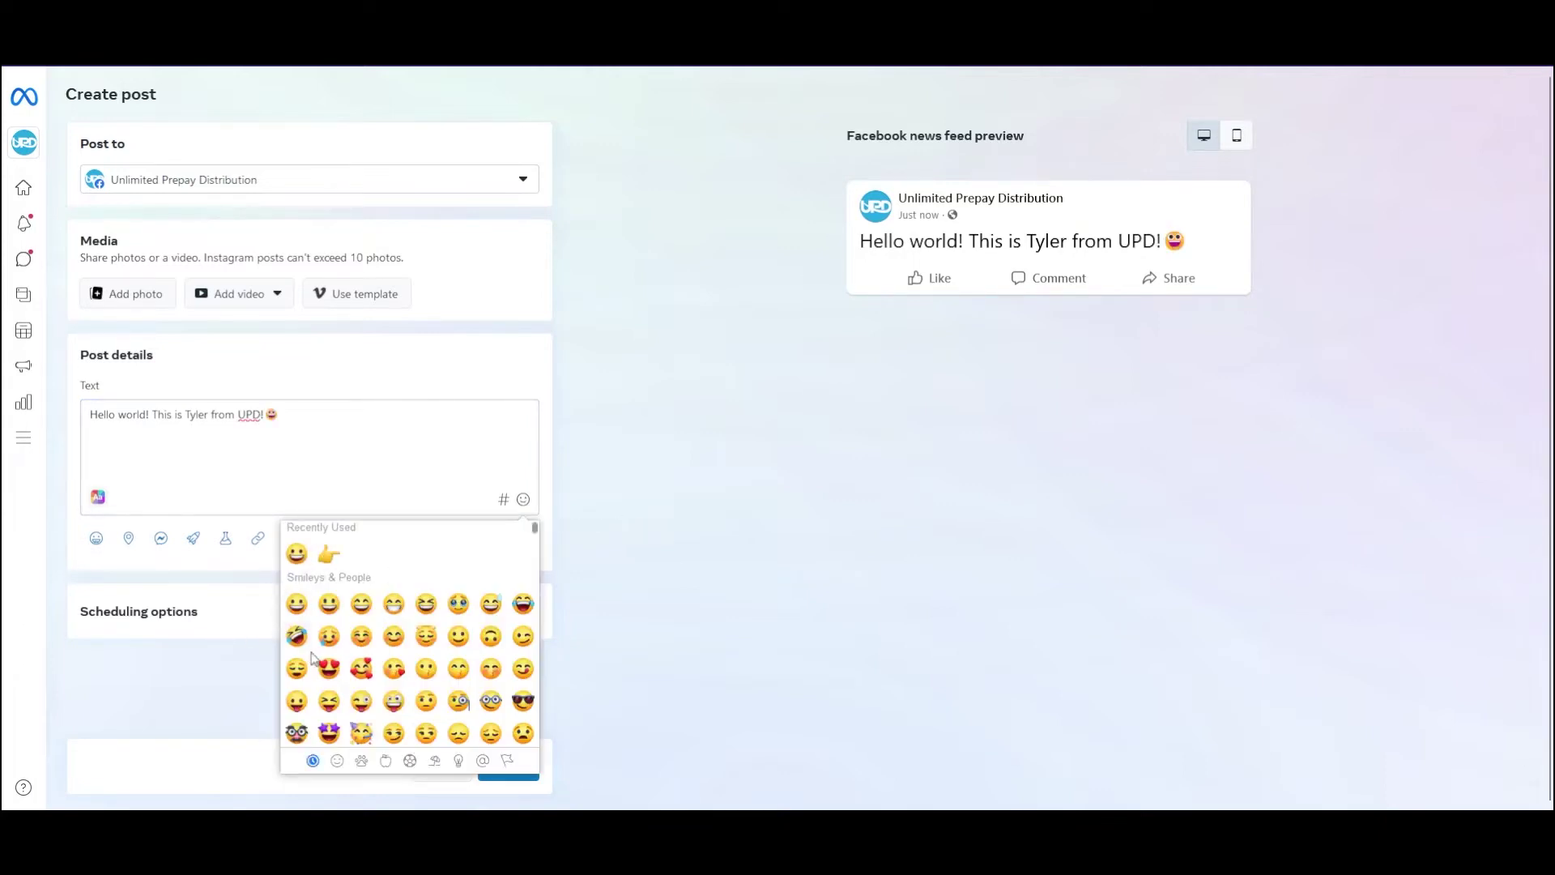
click(368, 408)
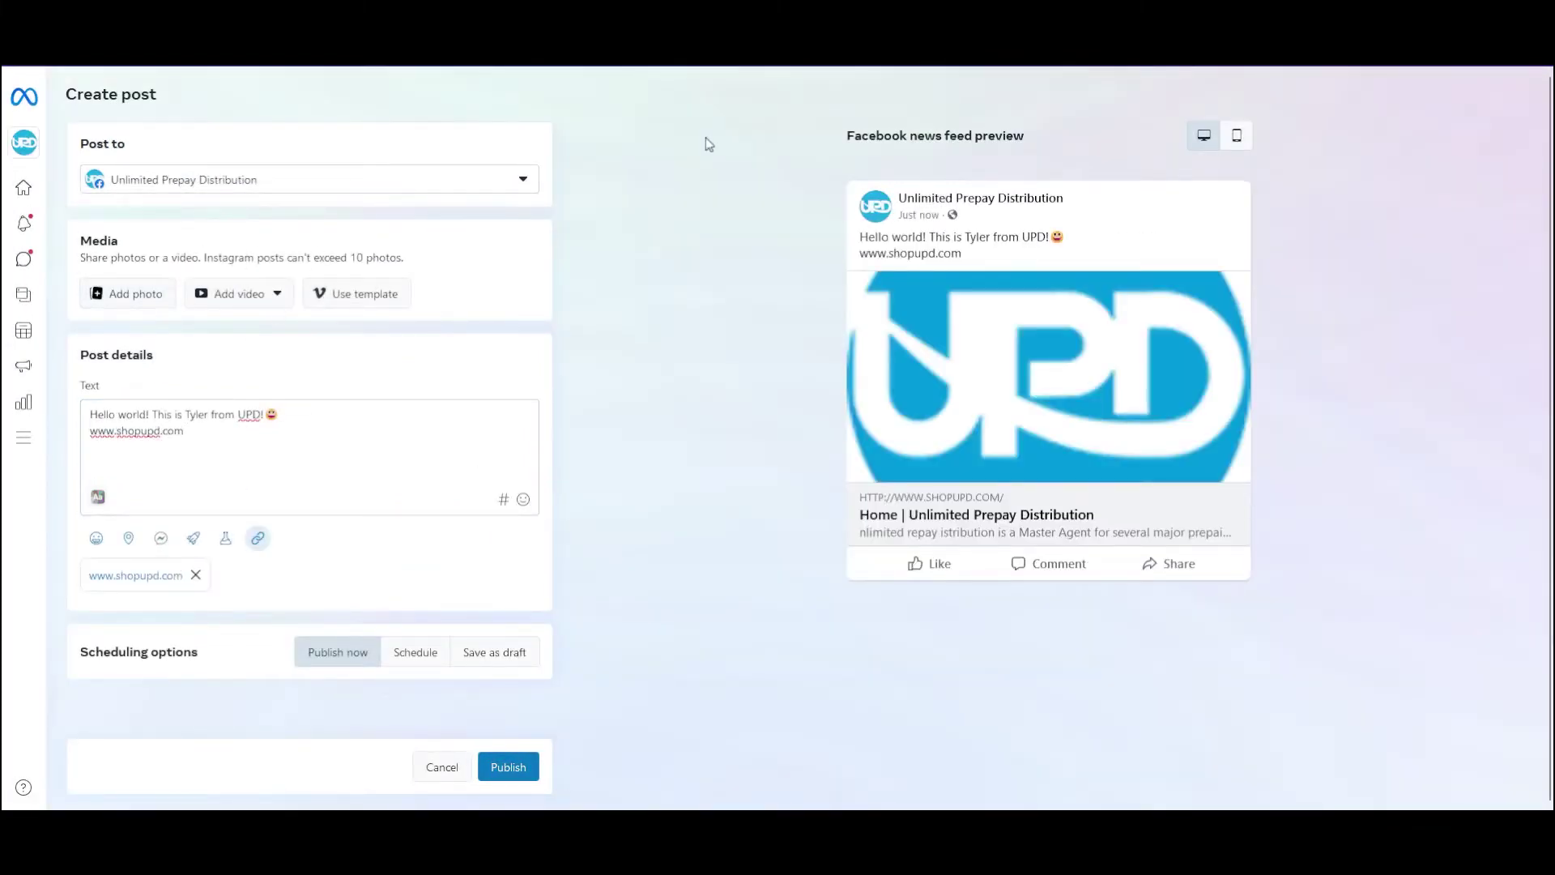
key(ctrl+v)
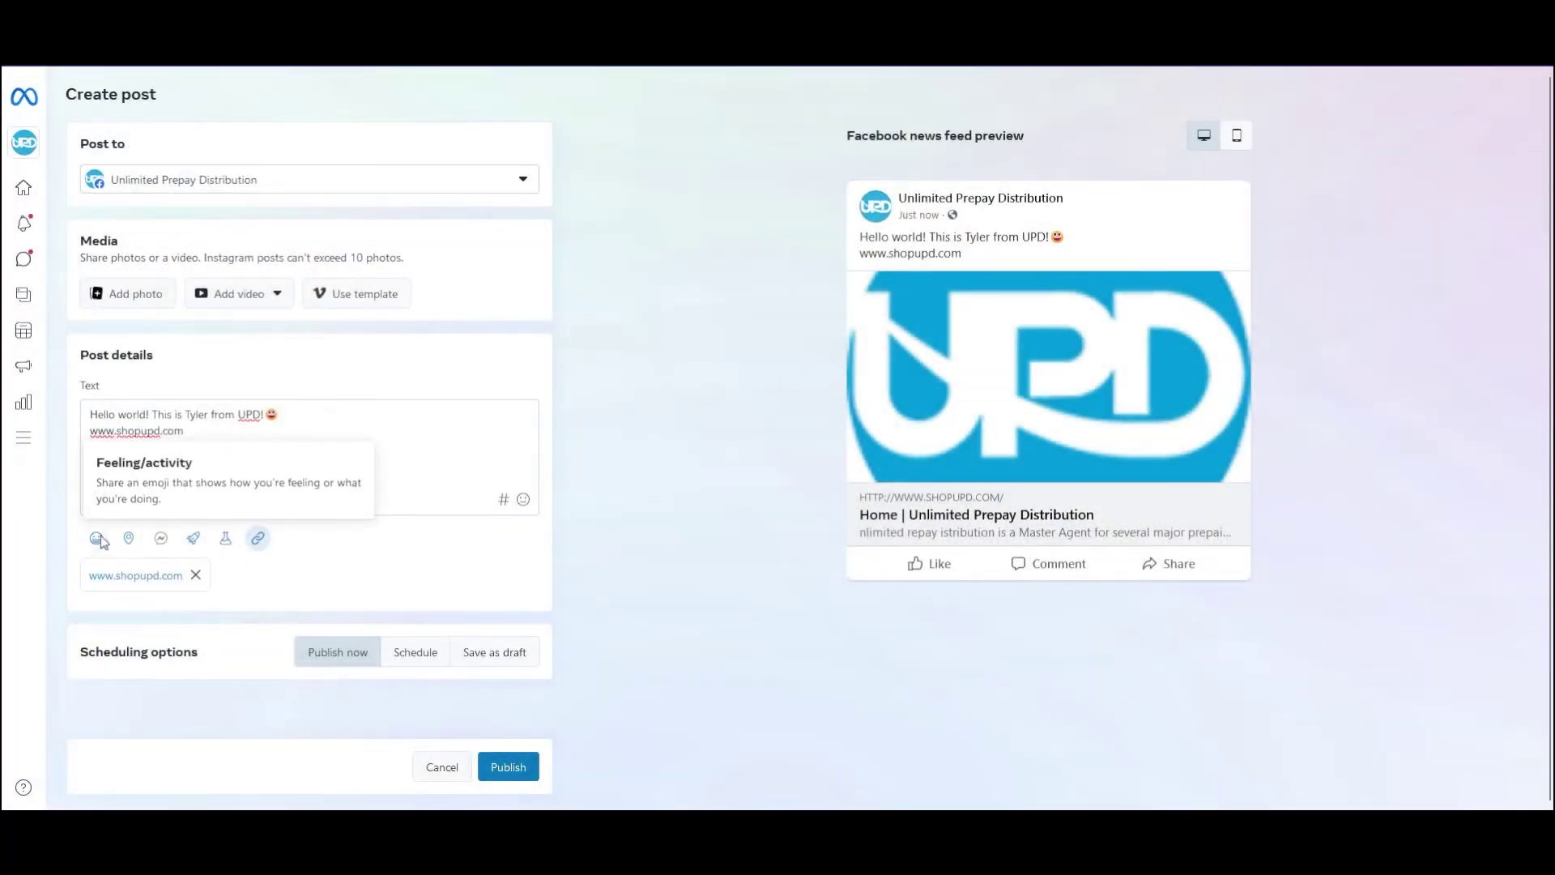
Try adding a feeling to the post, and remove the Boost post option.
click(97, 539)
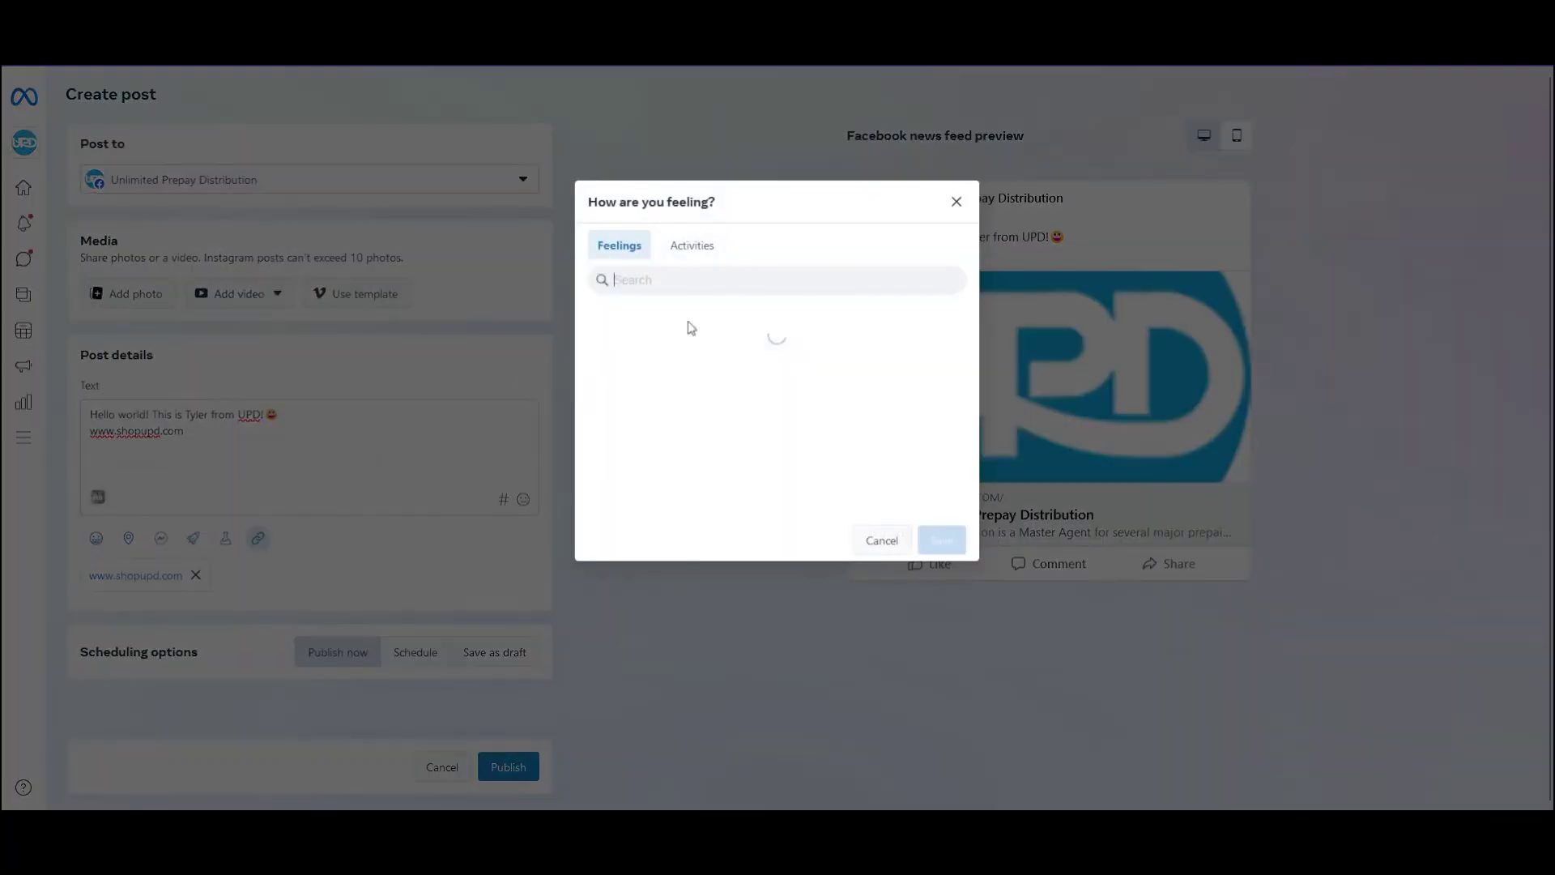
click(695, 340)
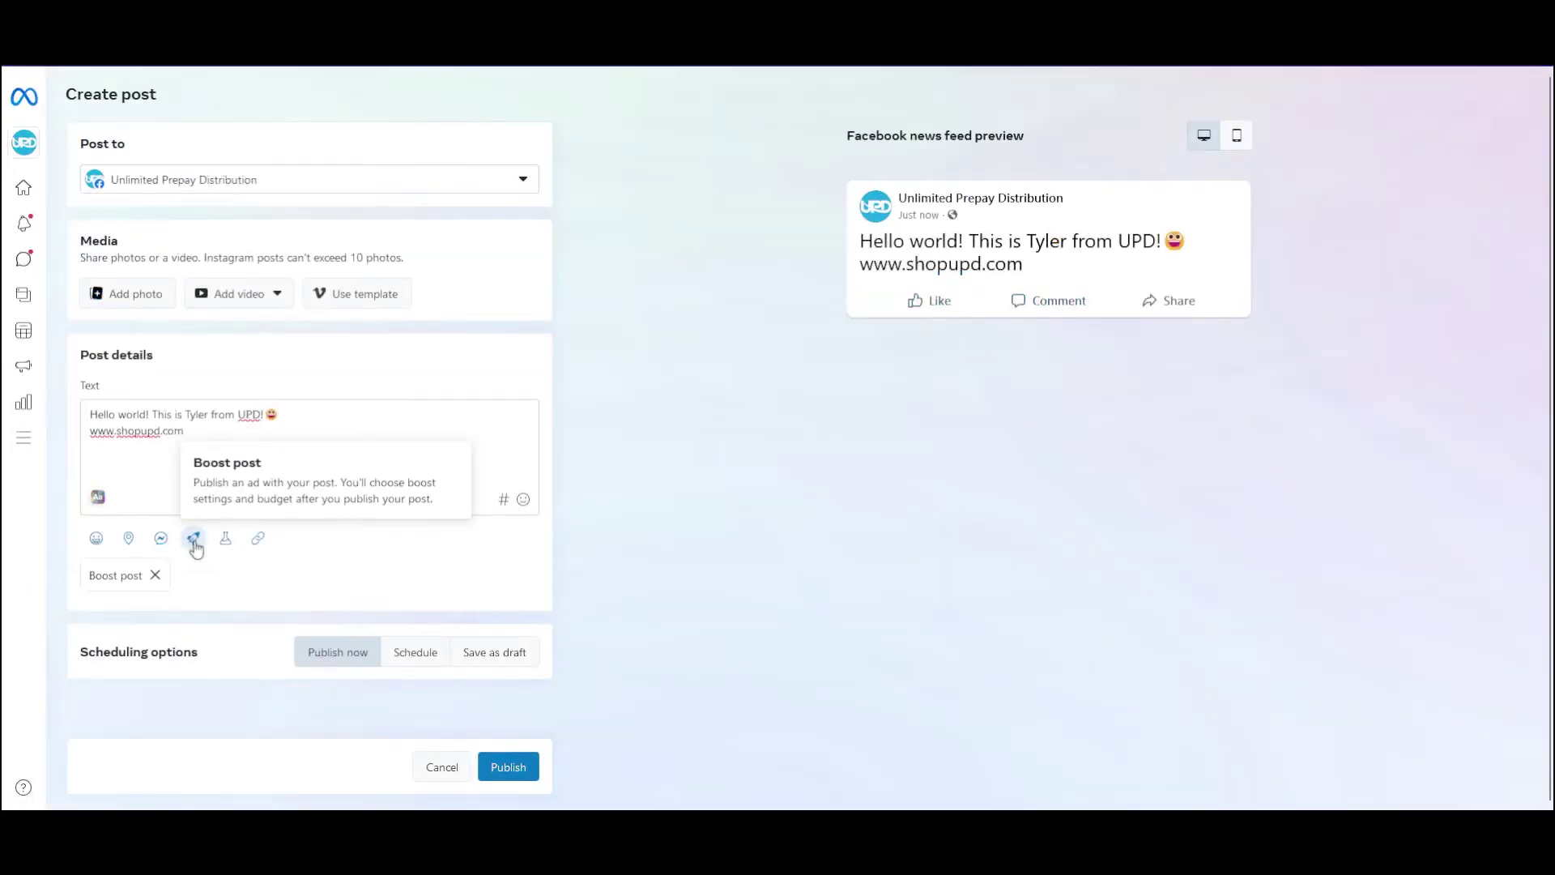
click(155, 575)
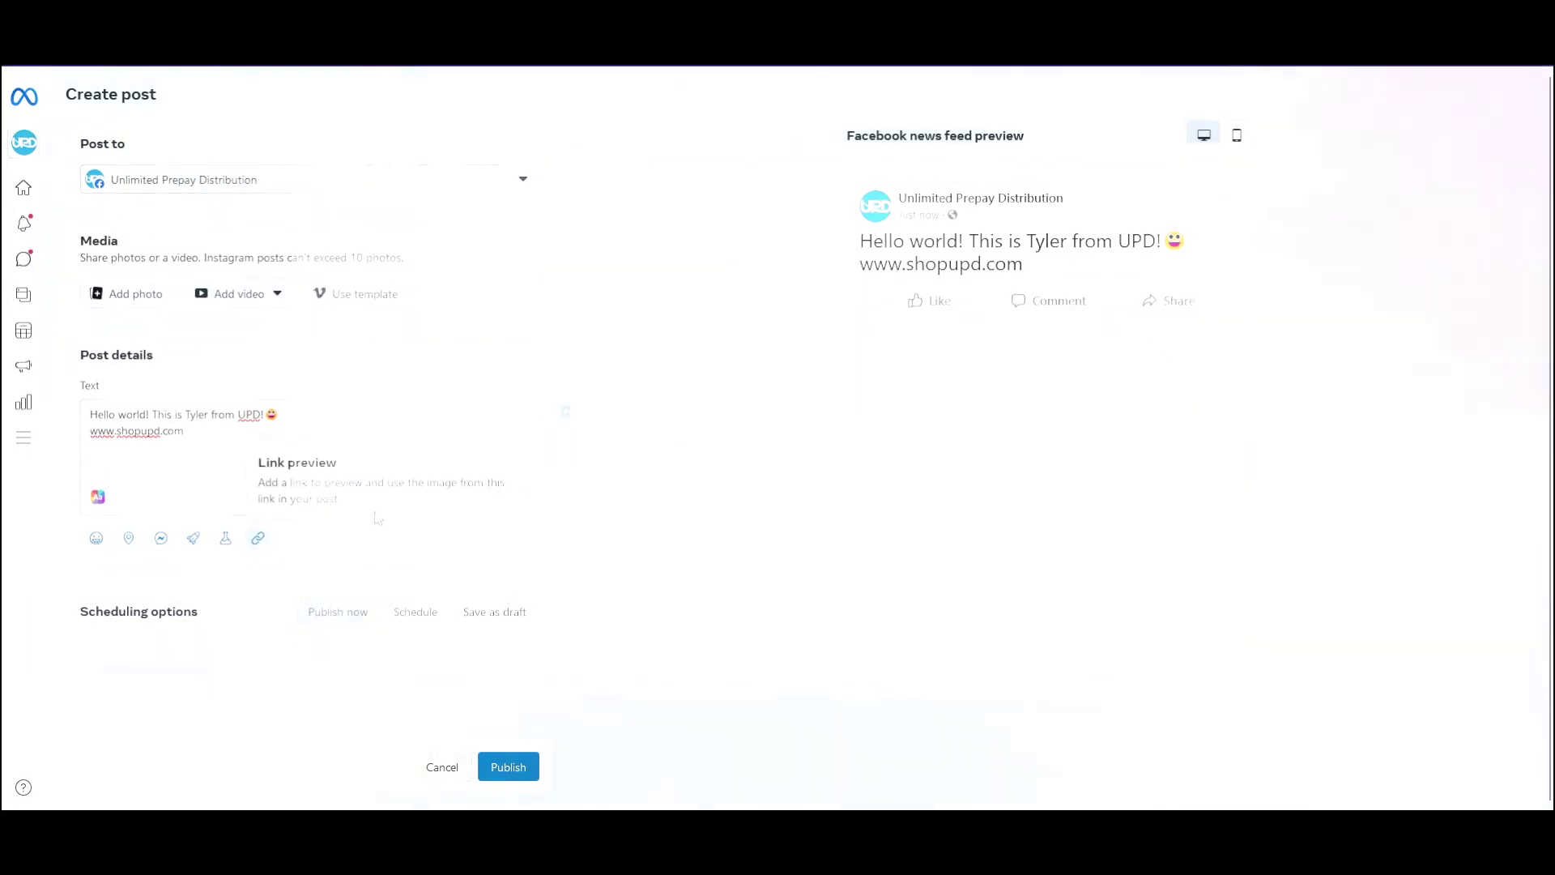
Try an A/B test with "We hope you're having a good day!" added to version B's text and an additional version C.
click(226, 538)
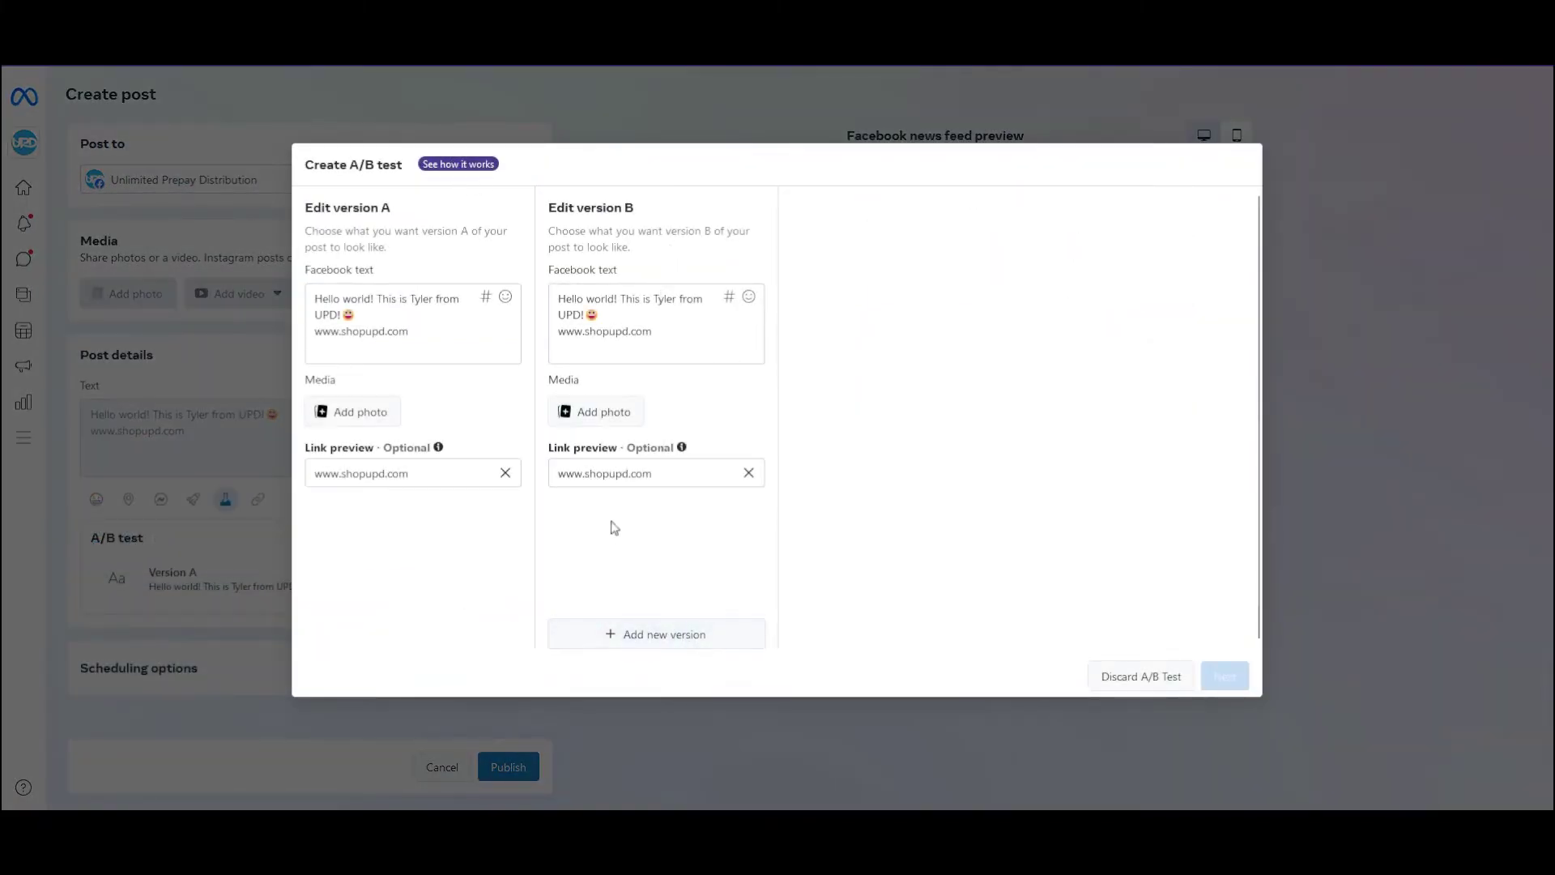
click(647, 317)
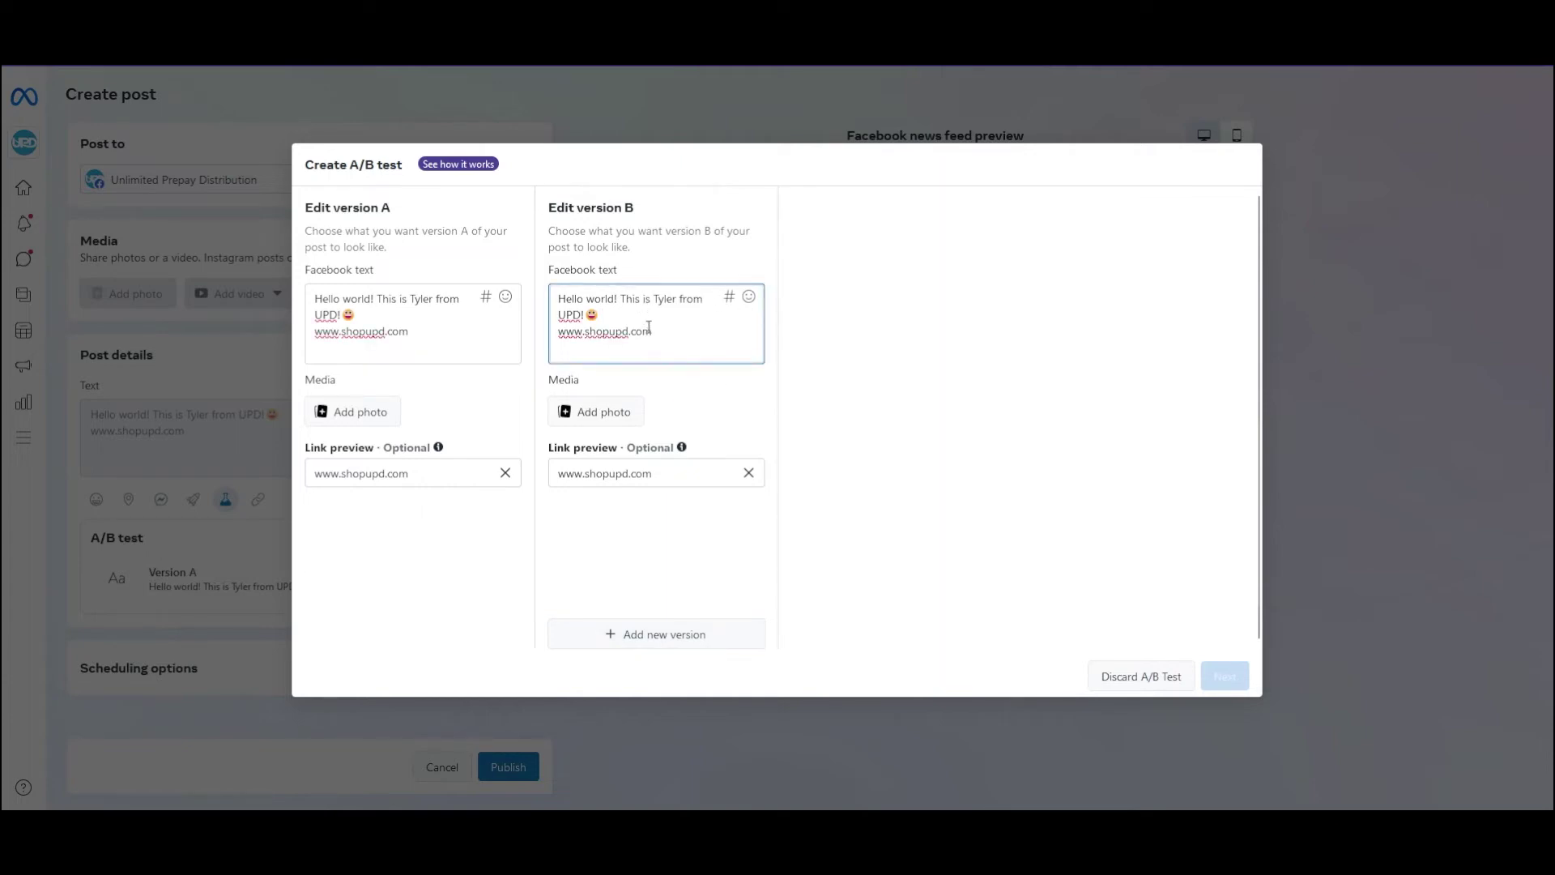
text(We hope you're having a good day!)
key(ctrl+a)
click(665, 633)
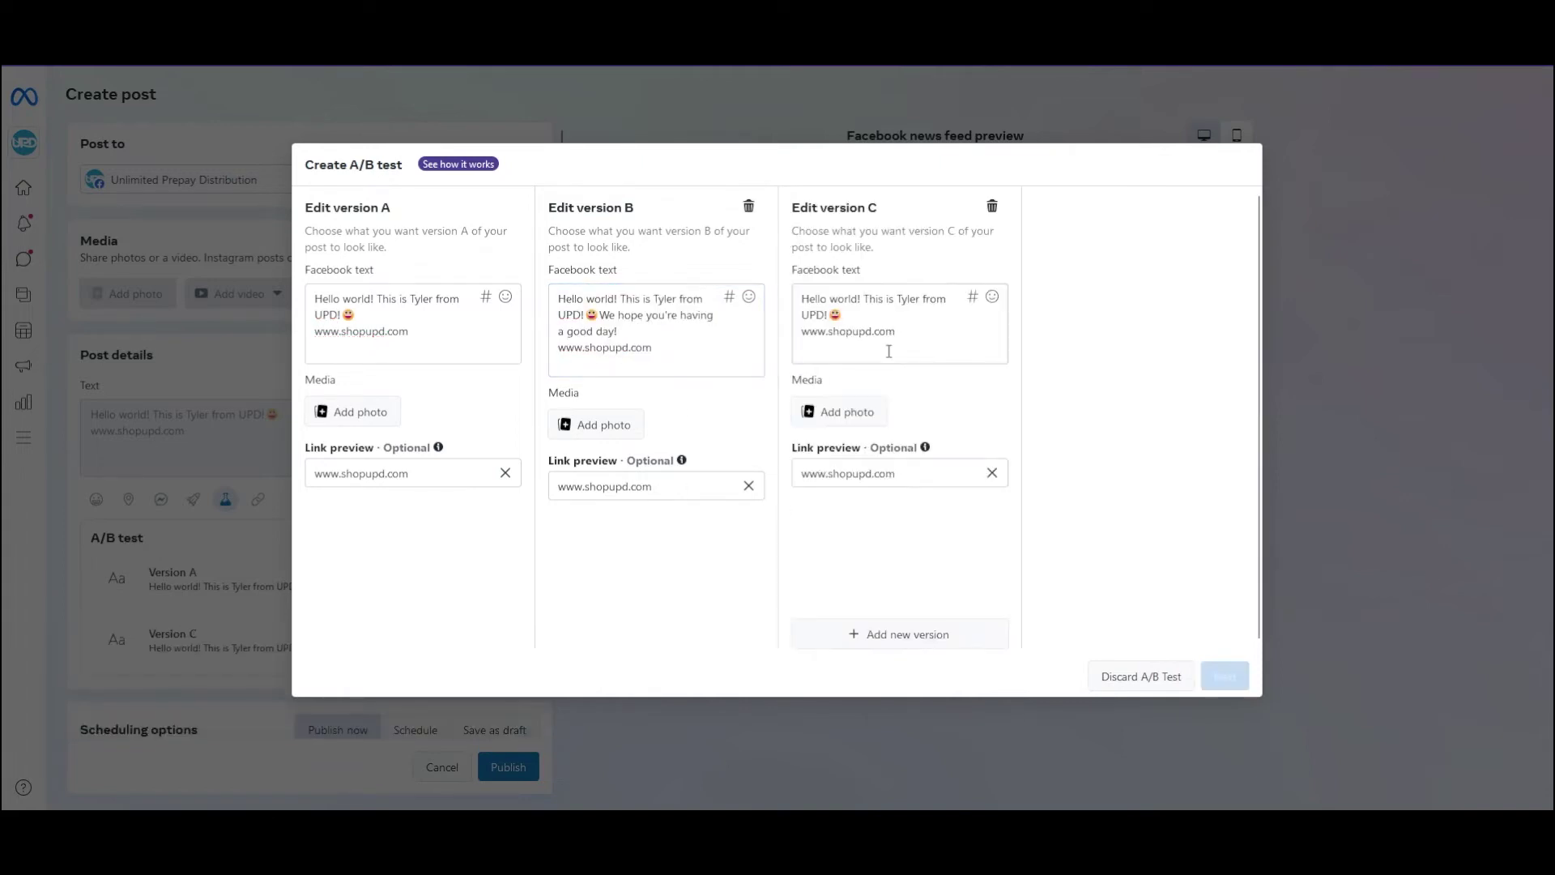
click(986, 347)
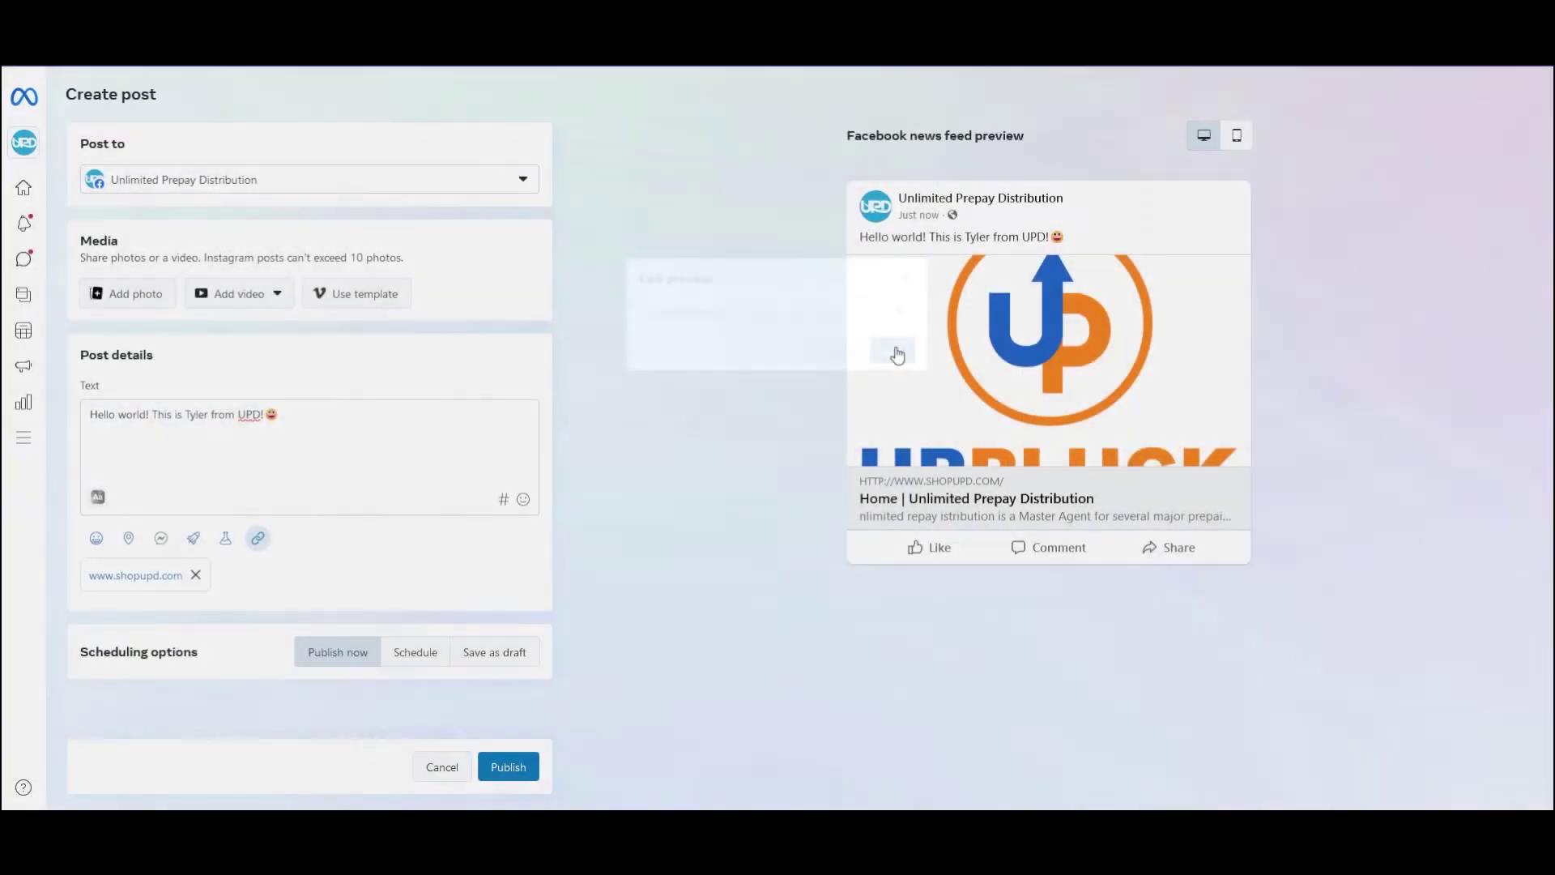
click(895, 354)
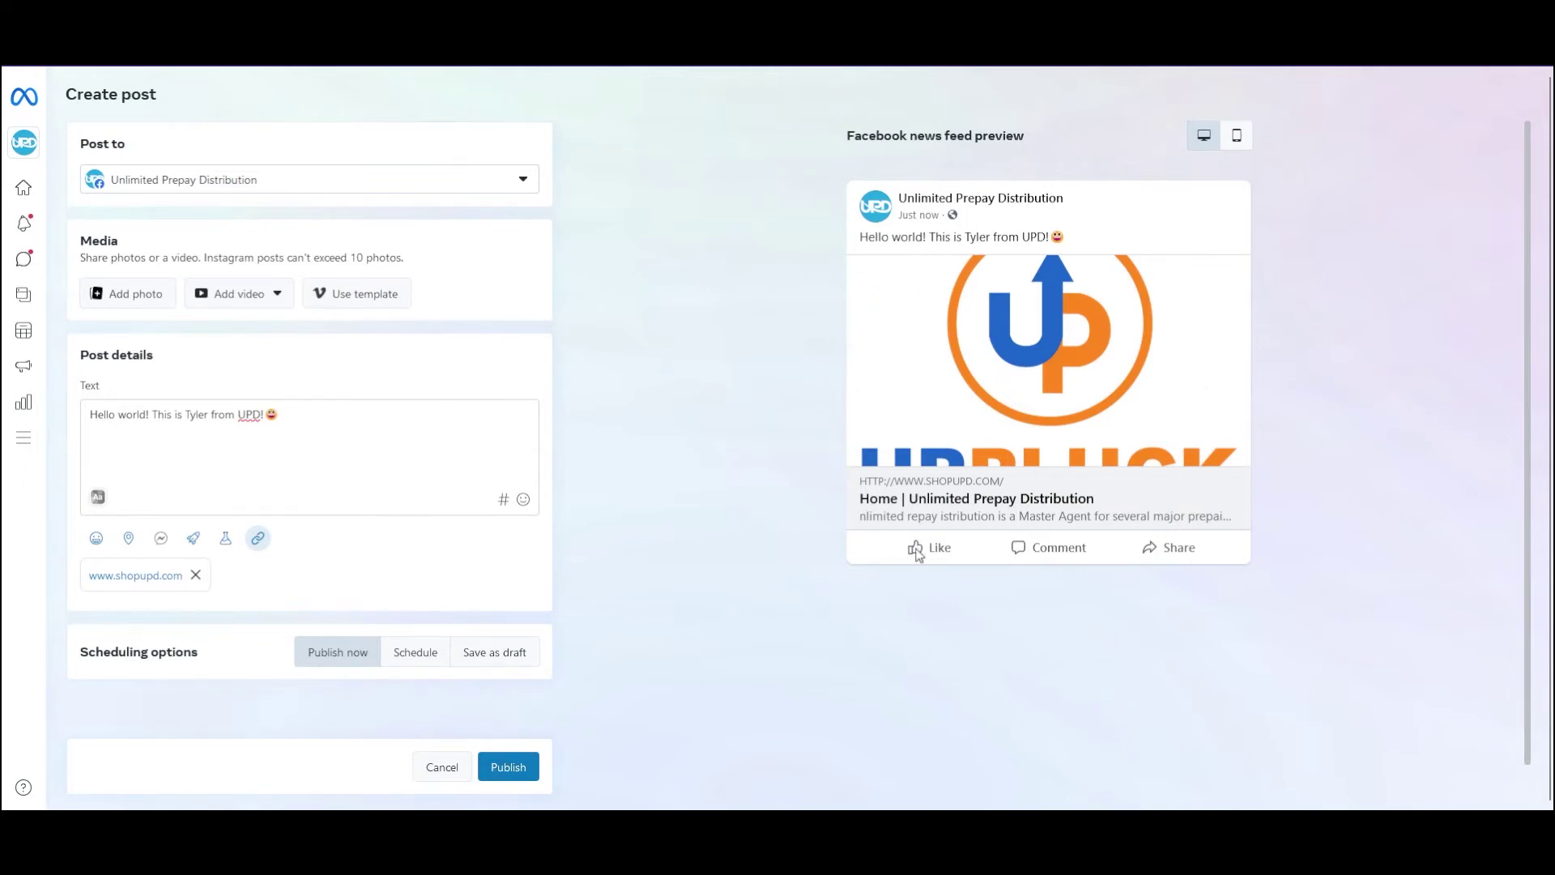
click(320, 445)
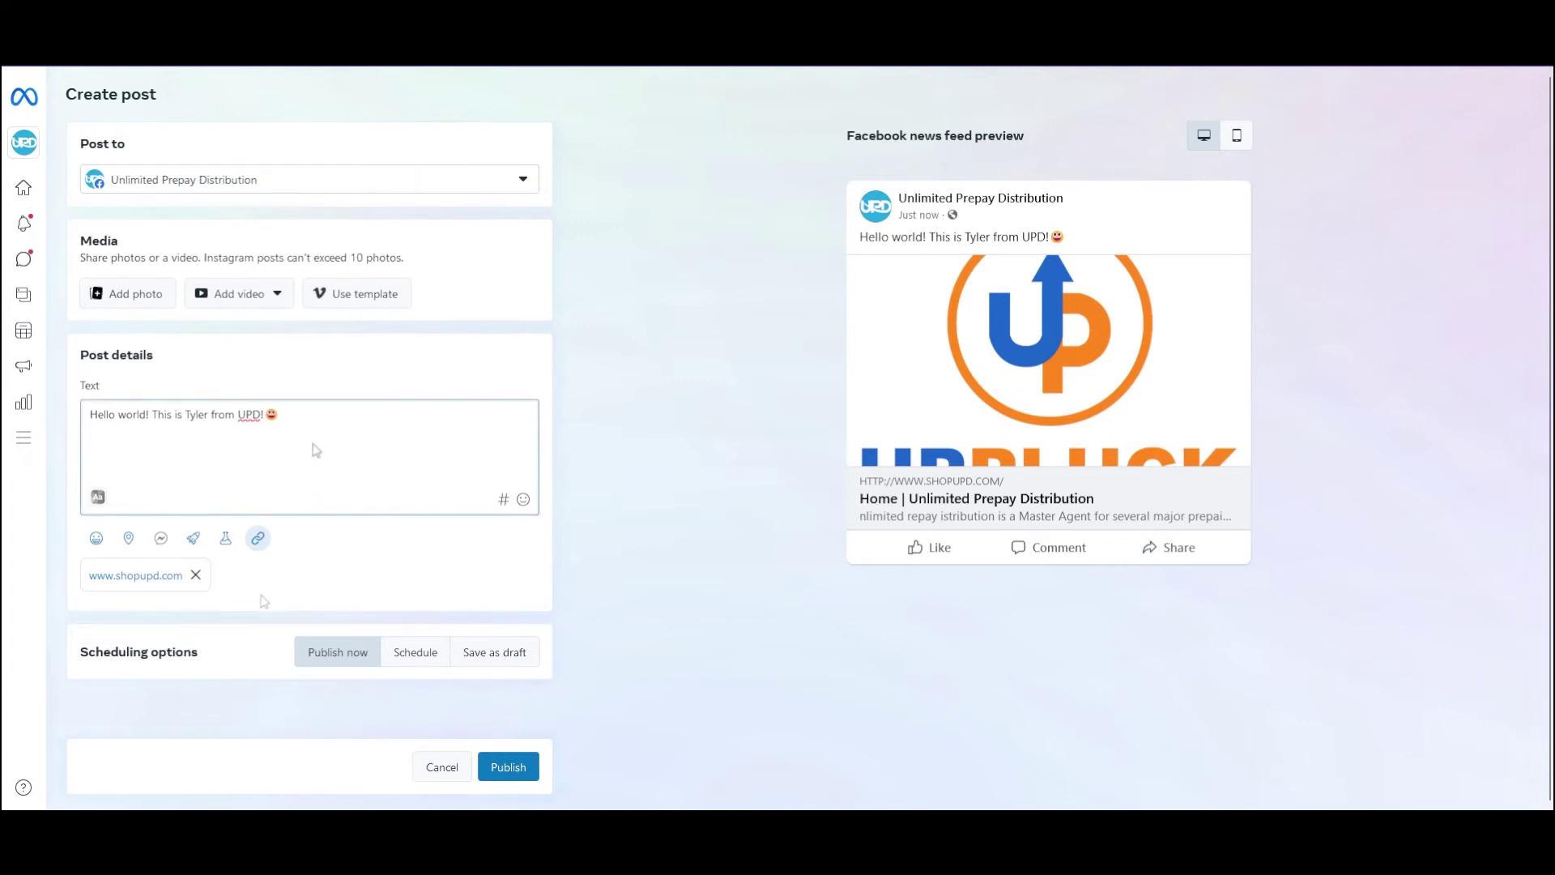
text(https://www.shopupd.com/shop/h2o400-h2o-alcatel-axia-40-plan-1122#attr=)
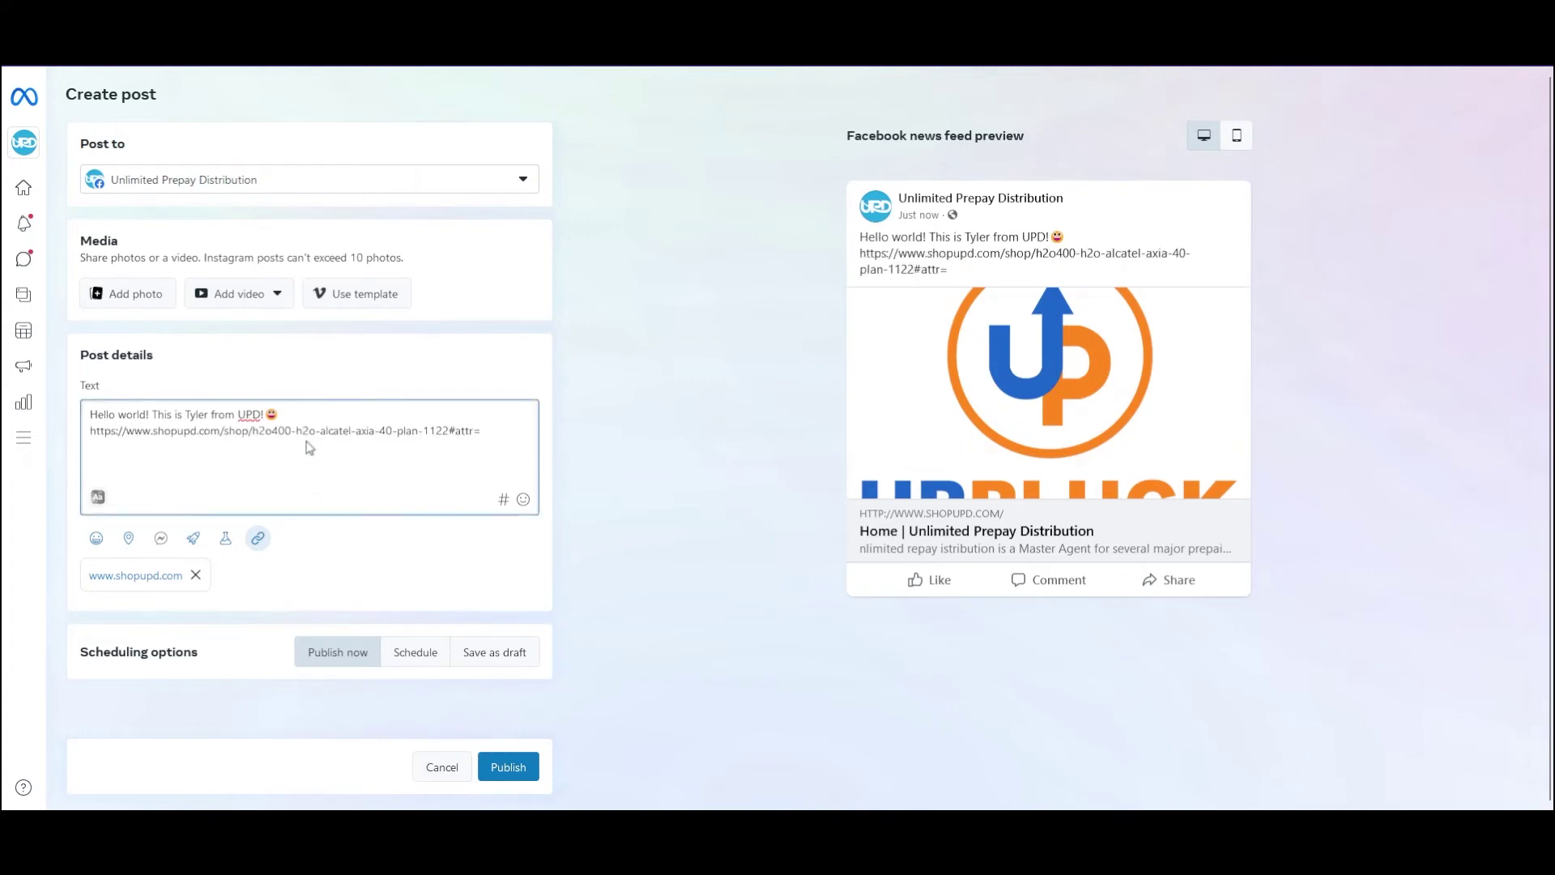
drag(487, 431, 453, 432)
click(509, 432)
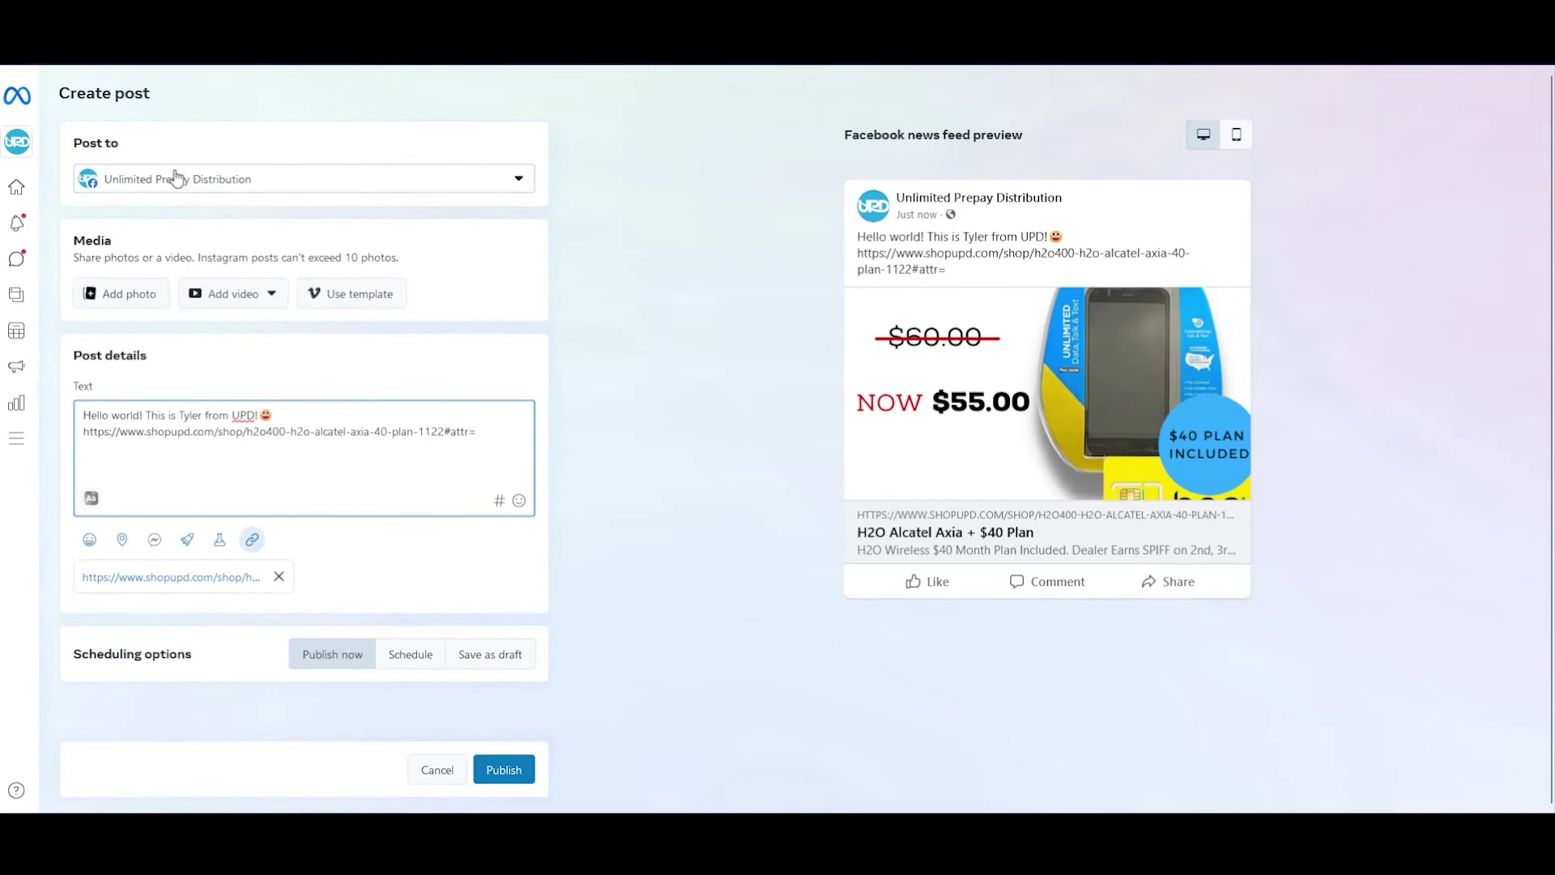
Try adding the shopupd Instagram account as a second posting destination, and deselect it again.
click(180, 182)
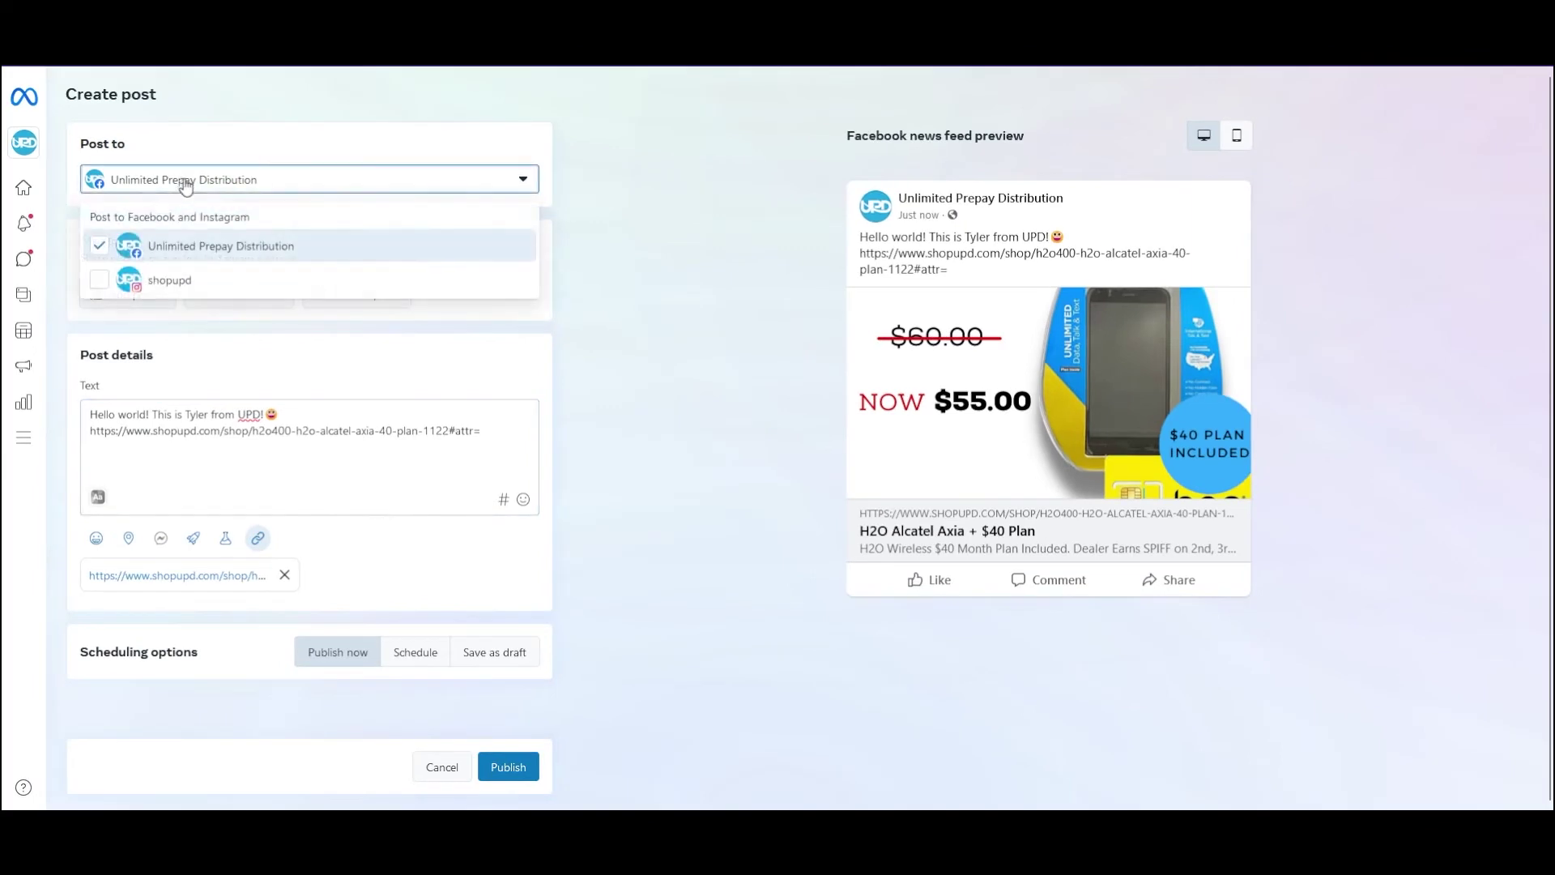
click(98, 283)
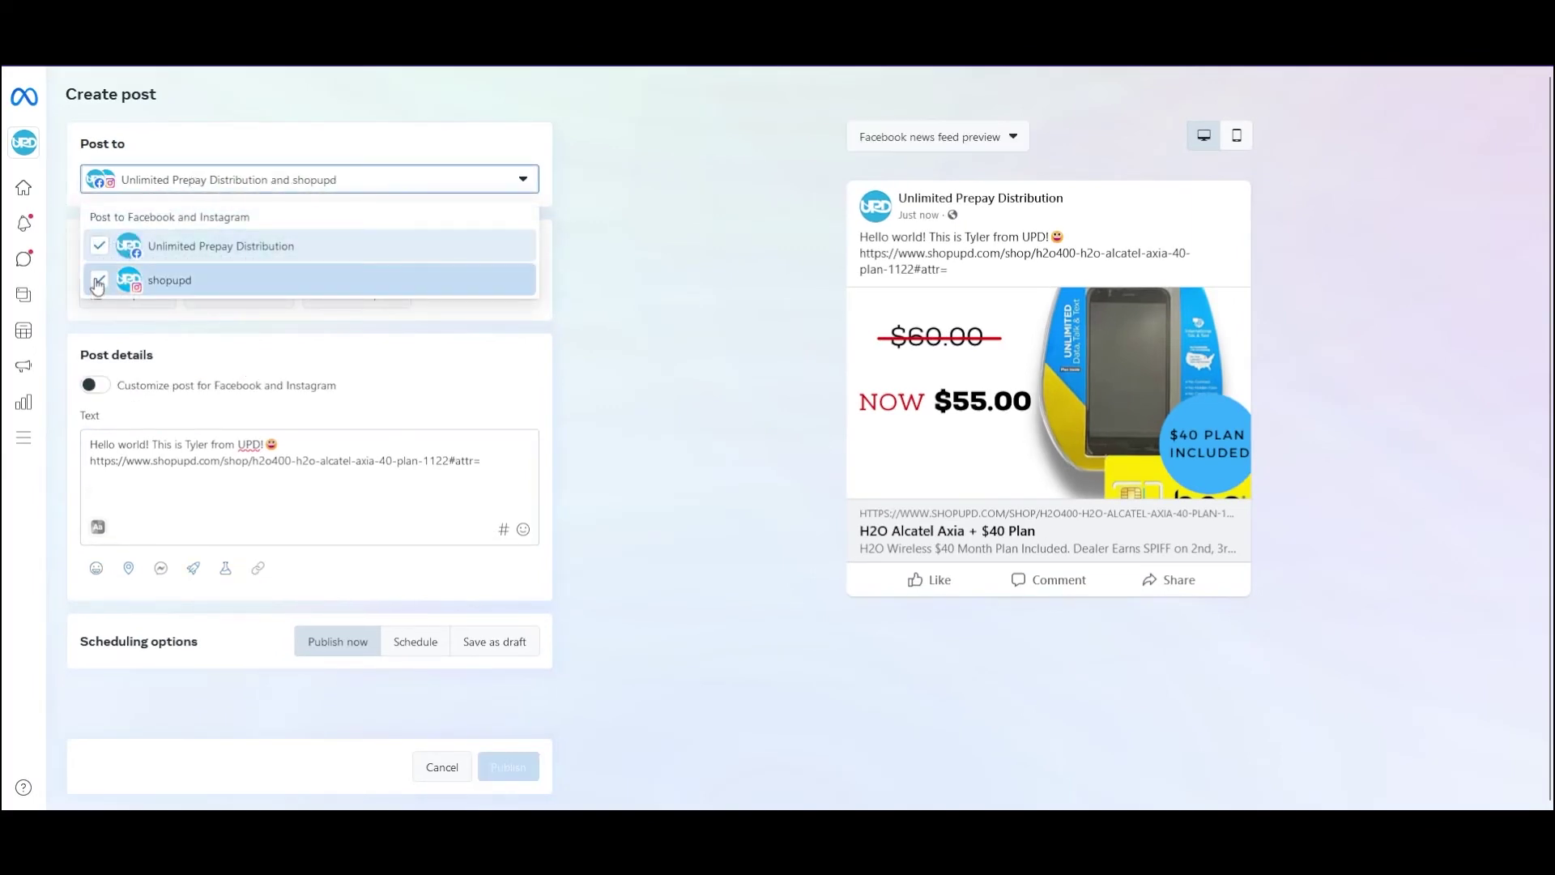
click(98, 281)
click(596, 344)
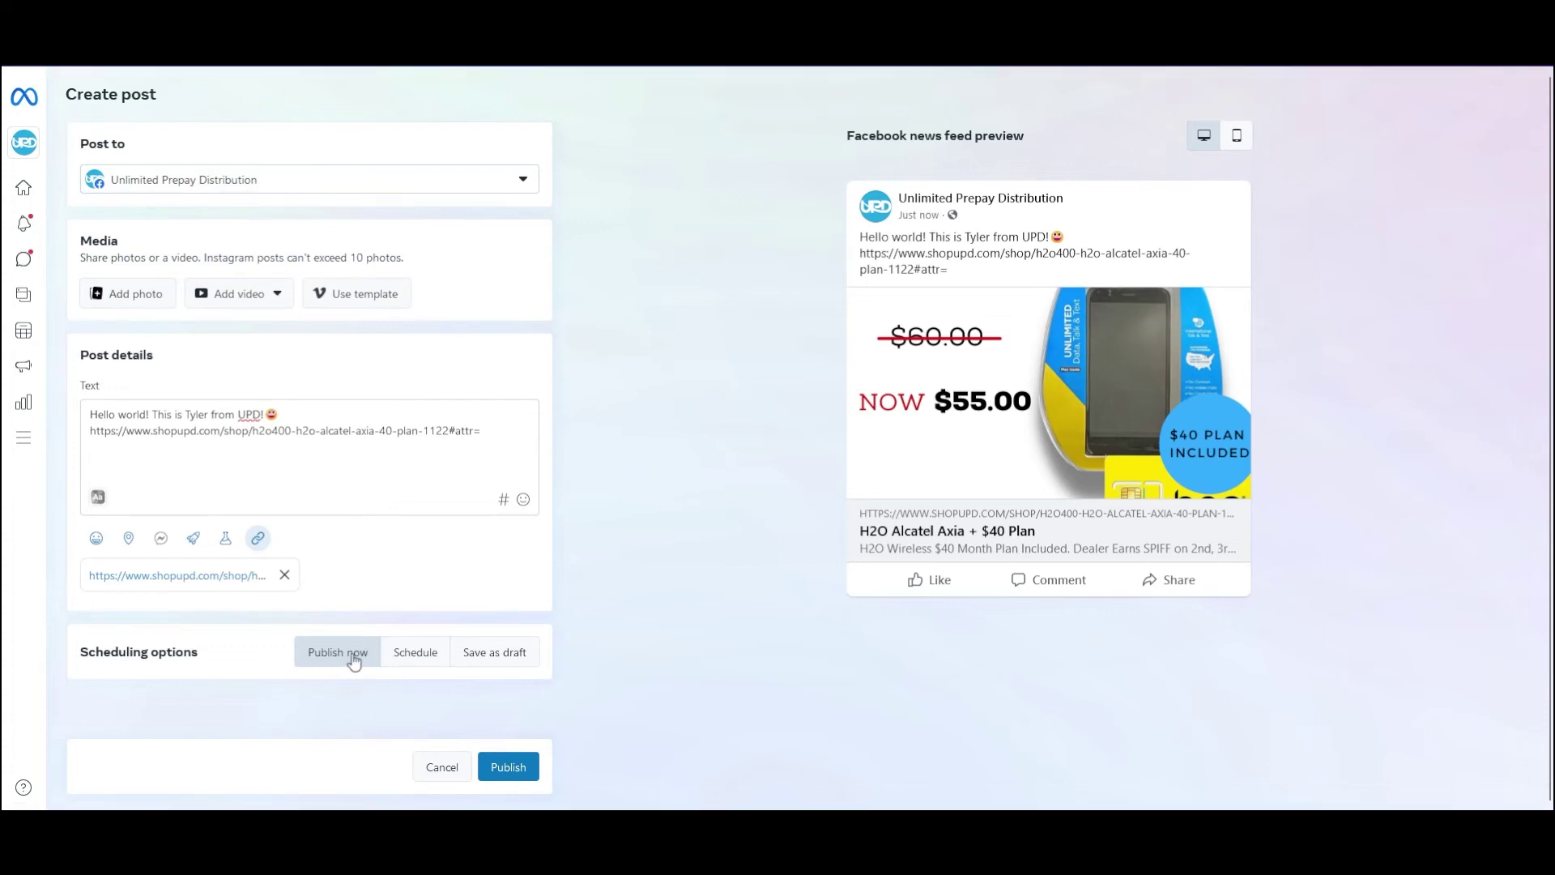
Schedule the post for the optimal time Thu, 7/7 at 7:00 PM and save that time.
click(428, 658)
scroll(429, 658, down, 2)
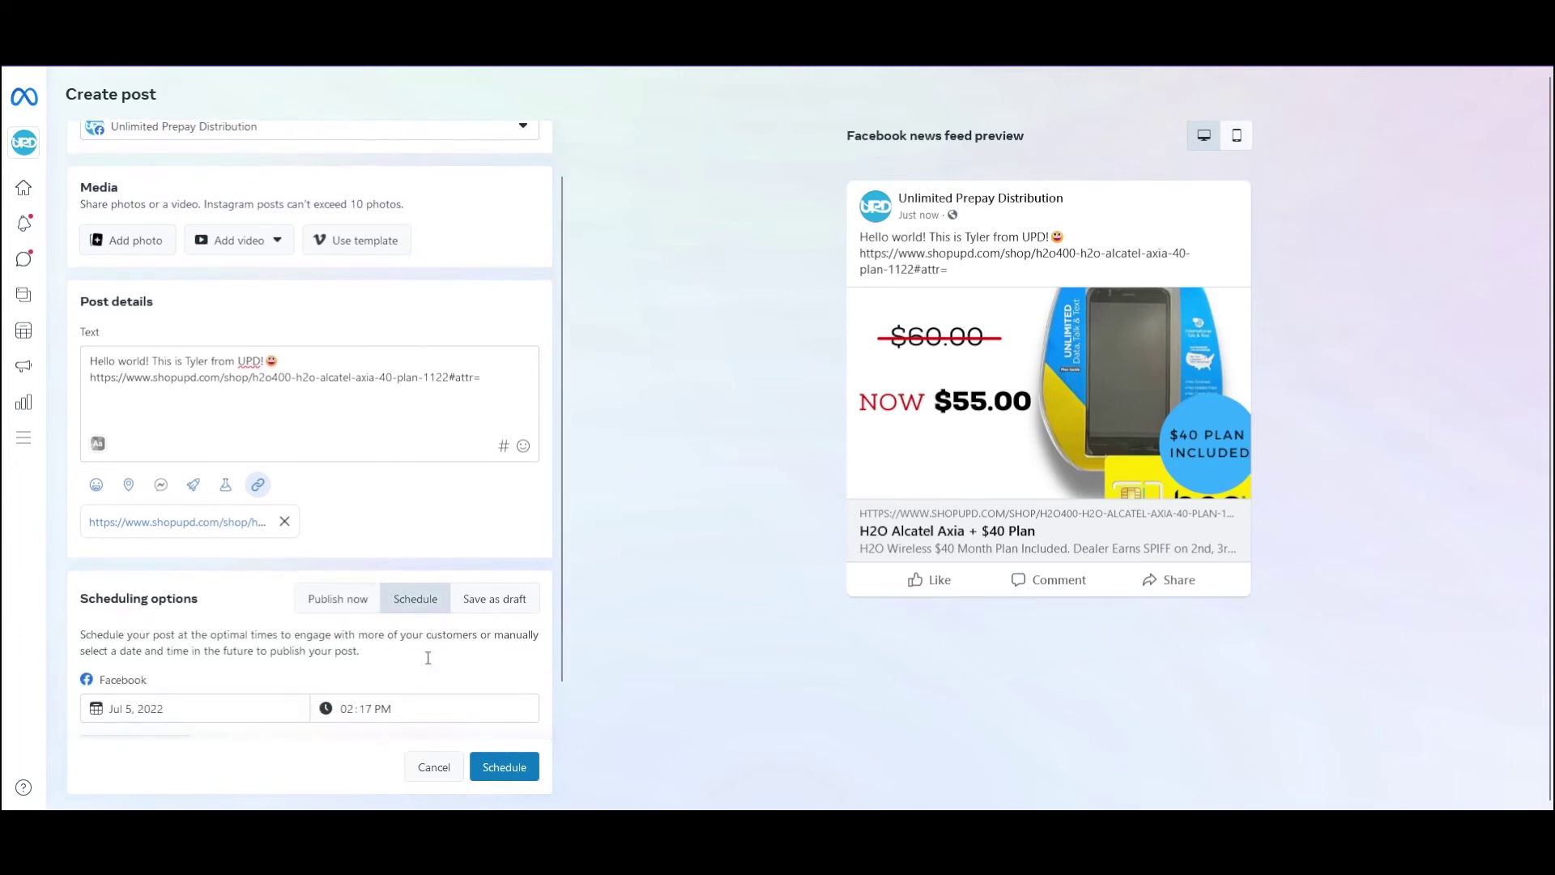
click(167, 701)
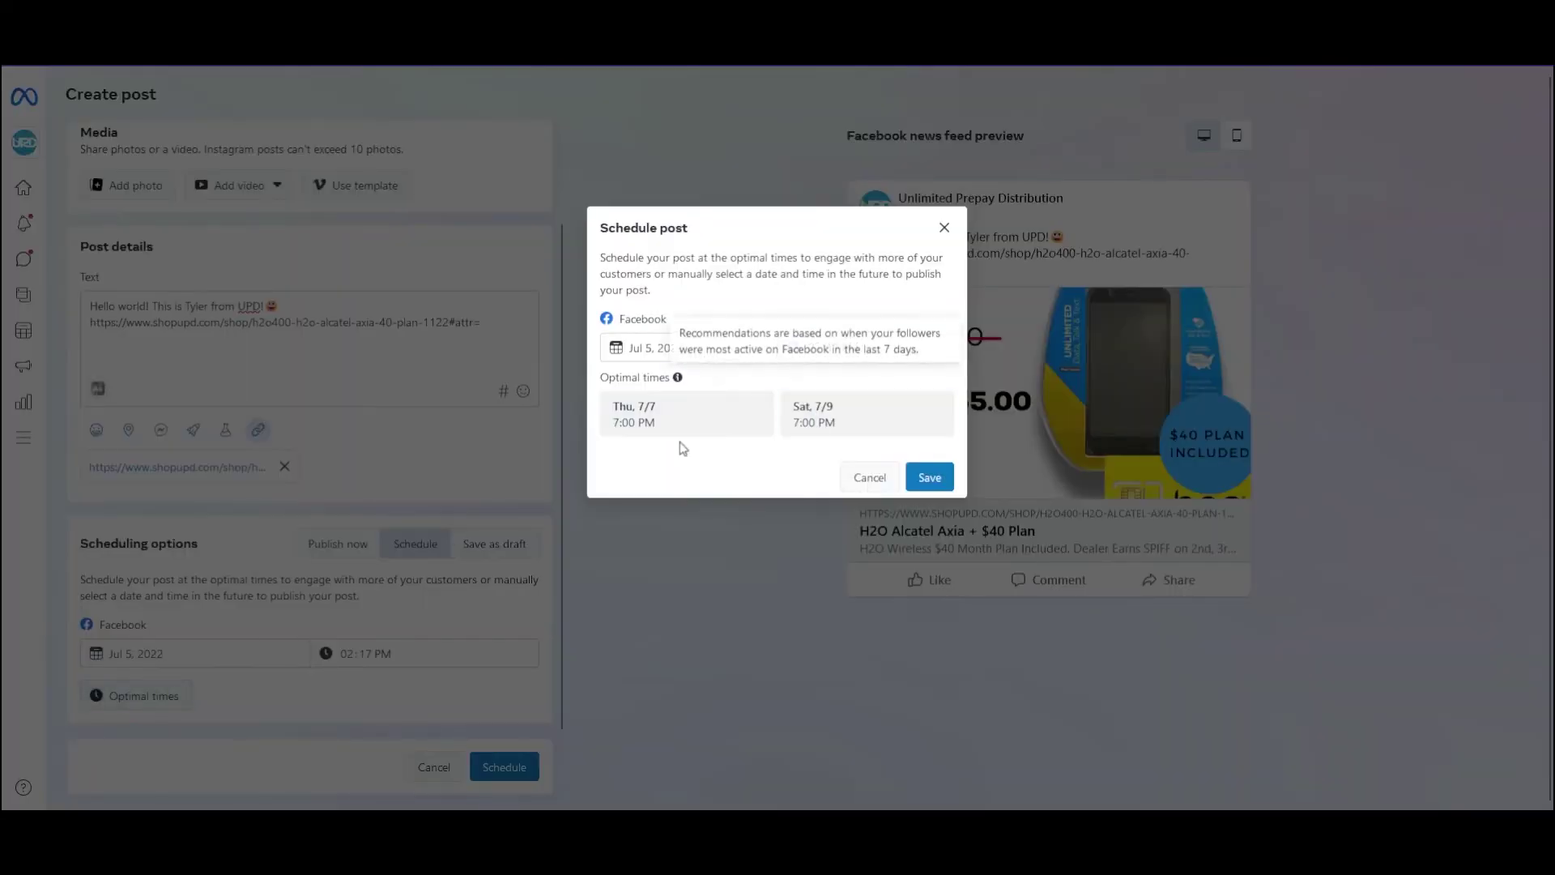
click(680, 413)
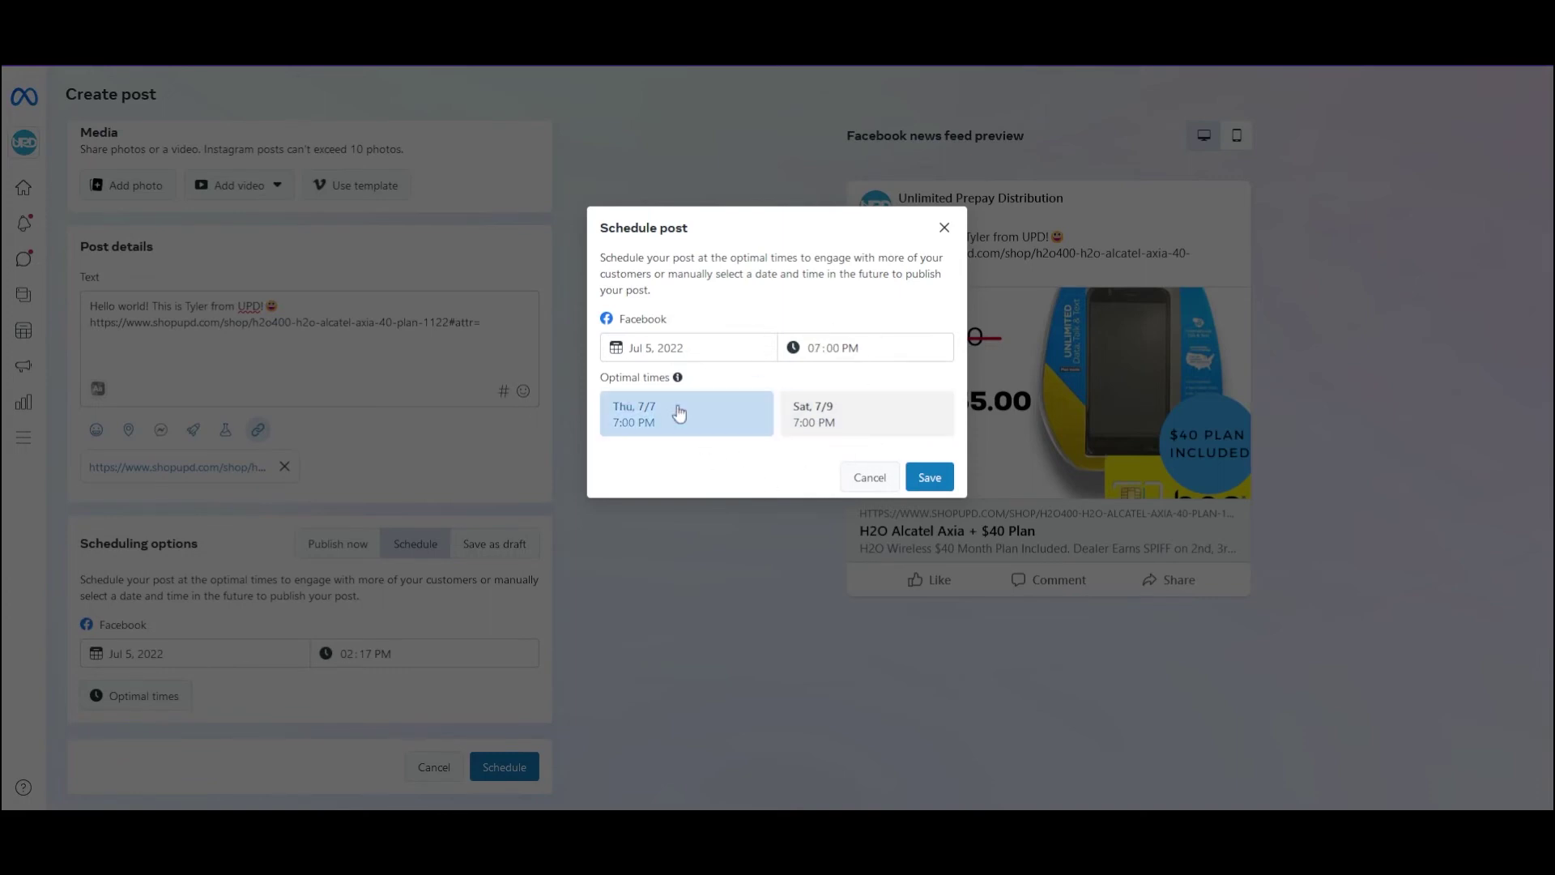
click(915, 486)
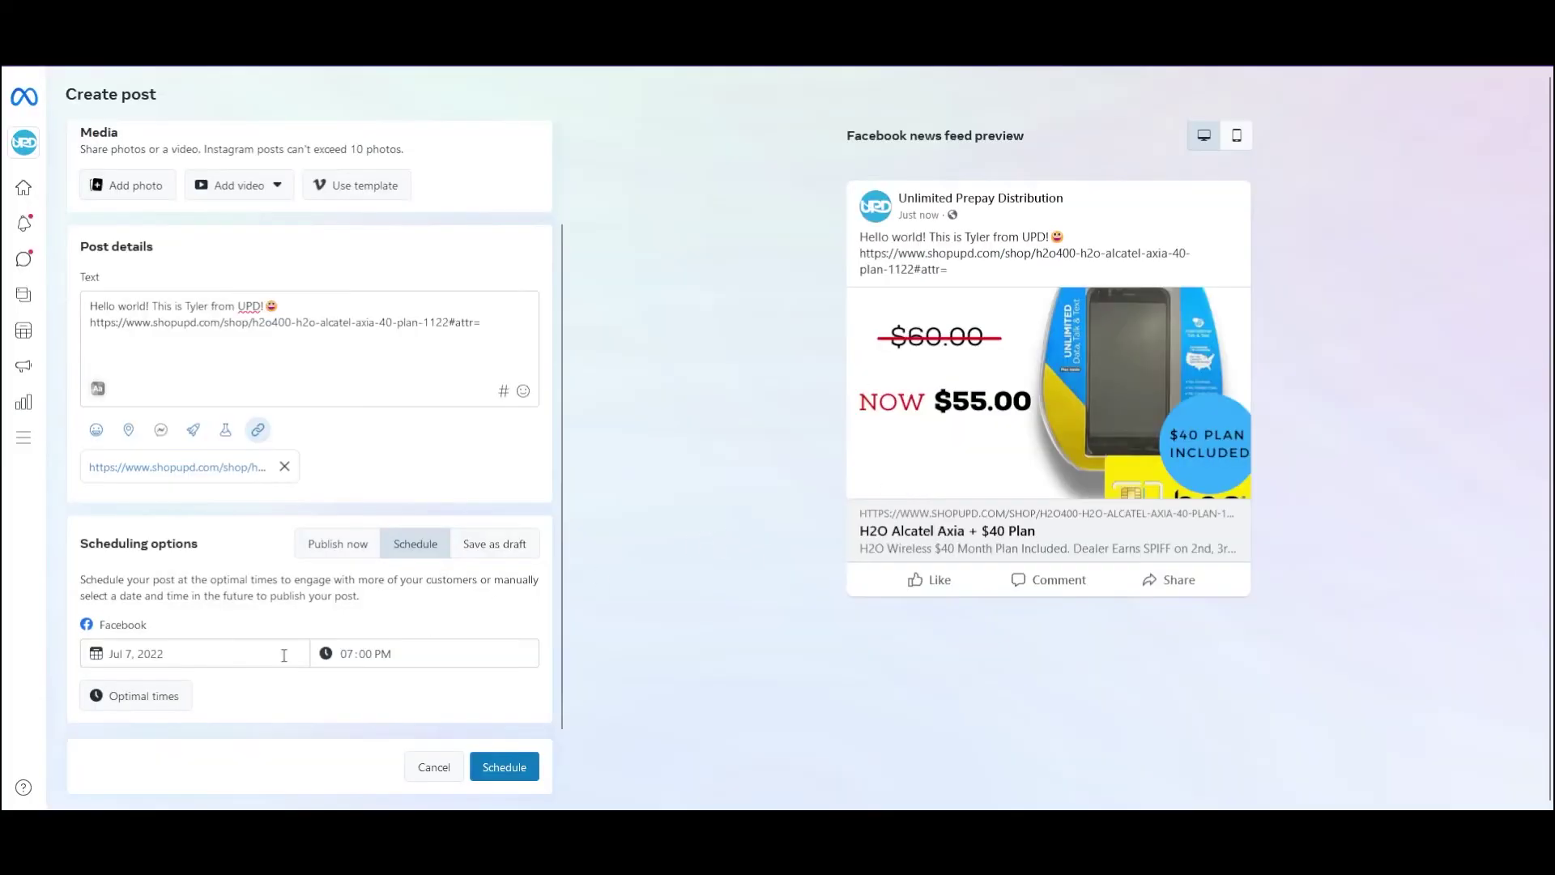
Try the Save as draft scheduling option, and return the post to Publish now.
click(494, 557)
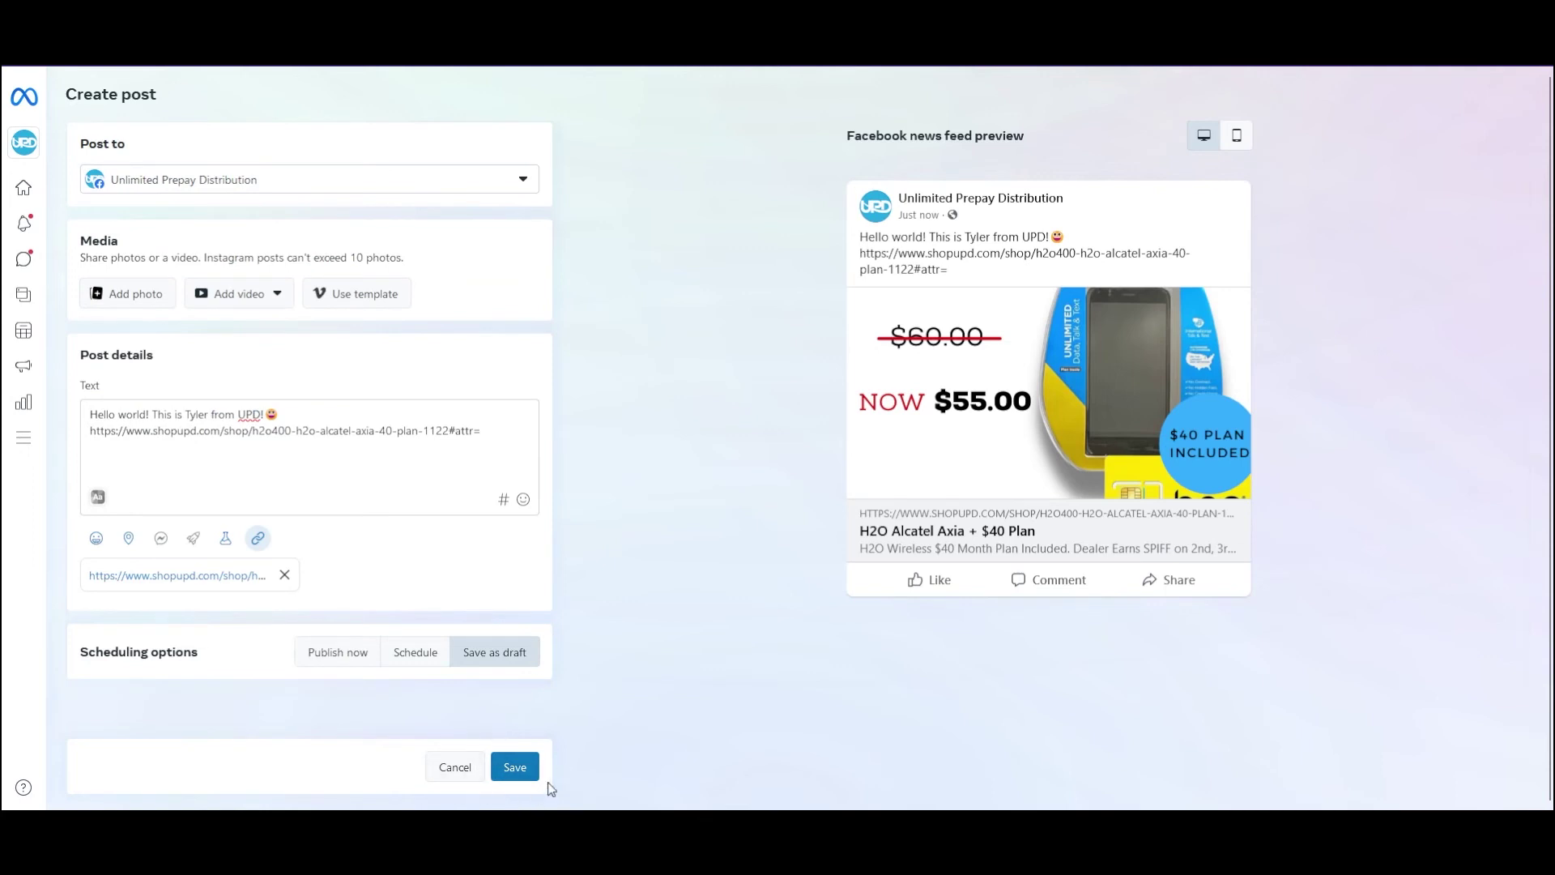
click(356, 652)
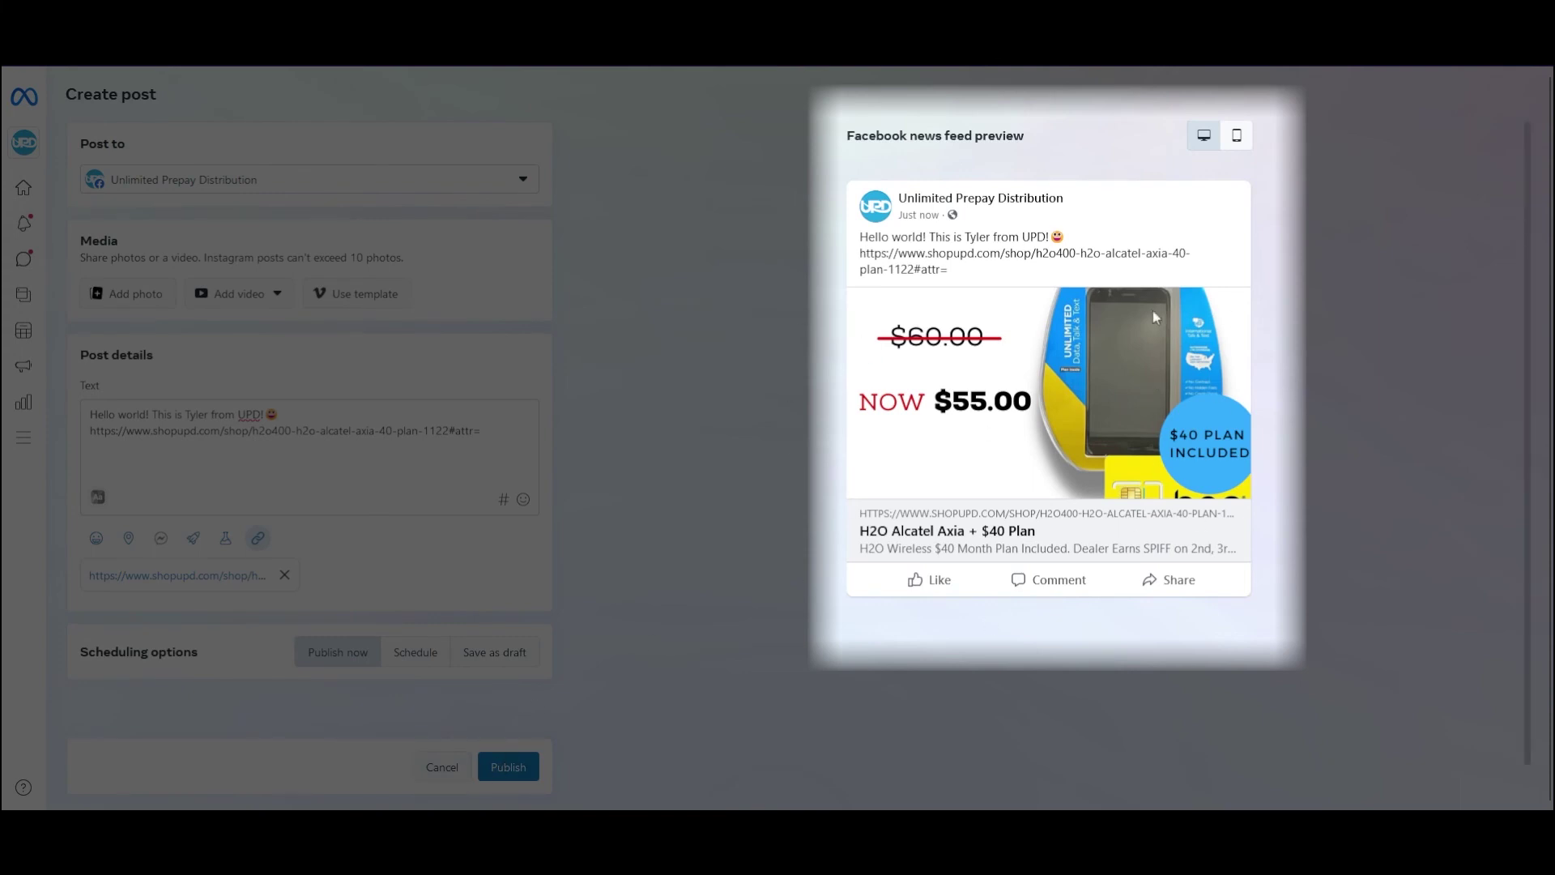
Check the post's news feed preview in the mobile layout and return to the desktop layout.
click(1237, 137)
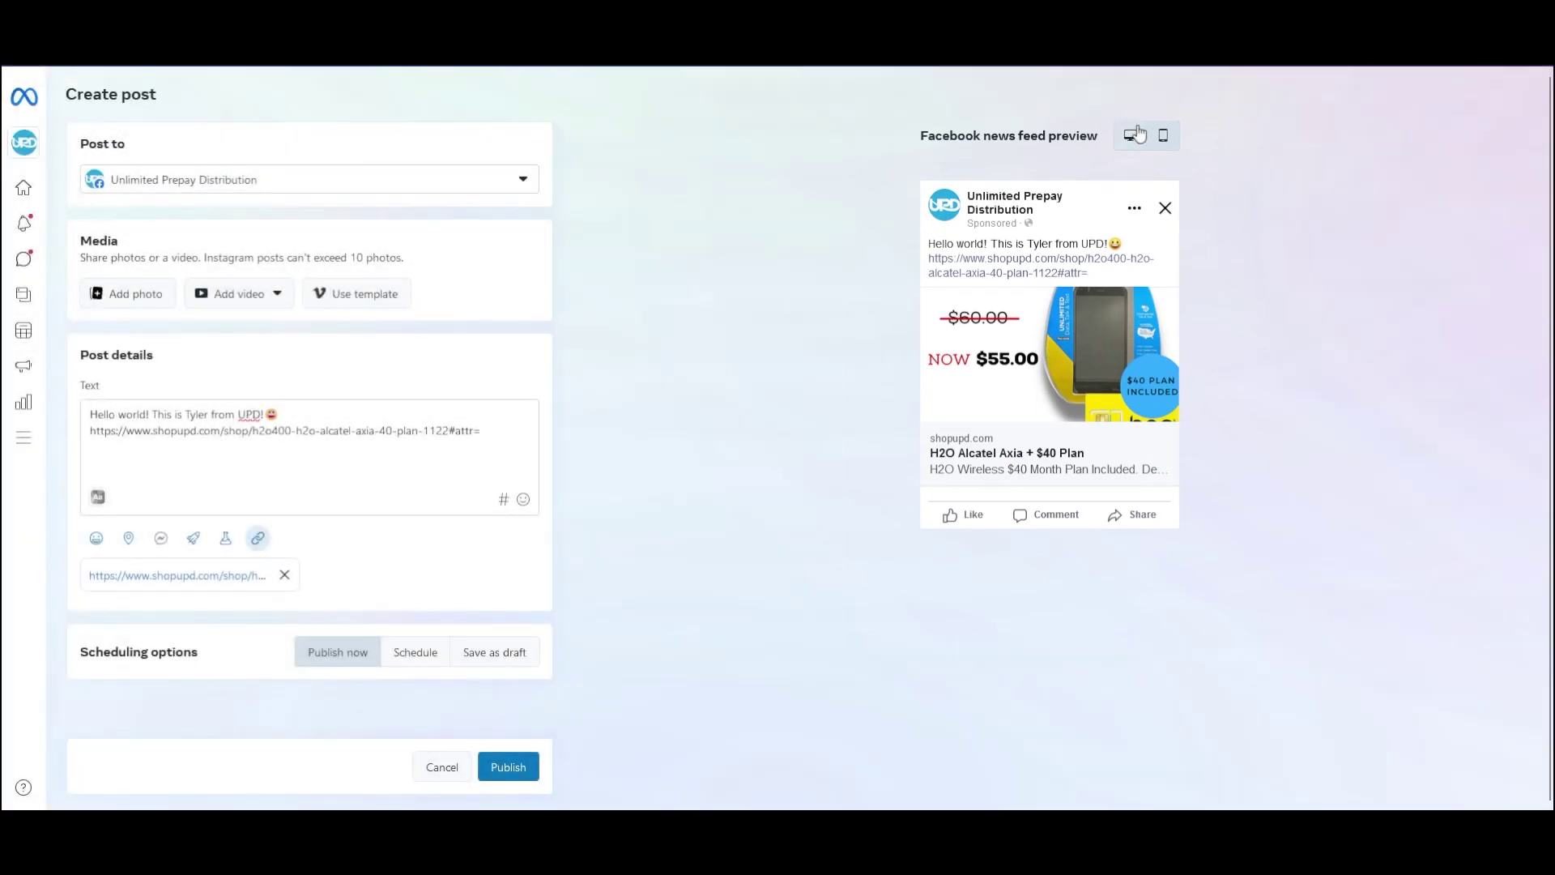
click(1131, 135)
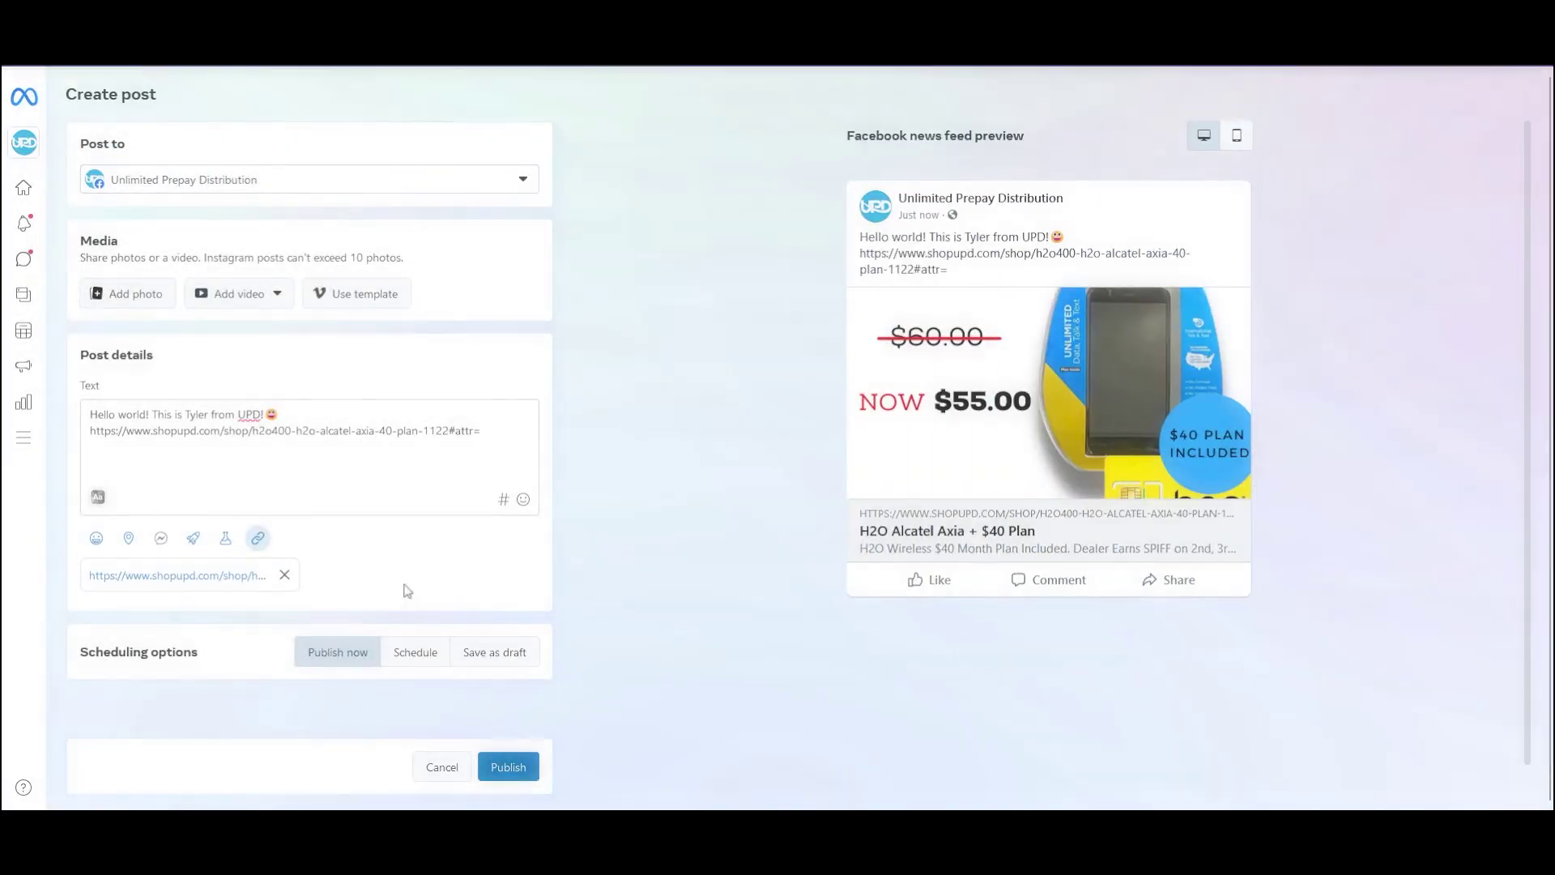